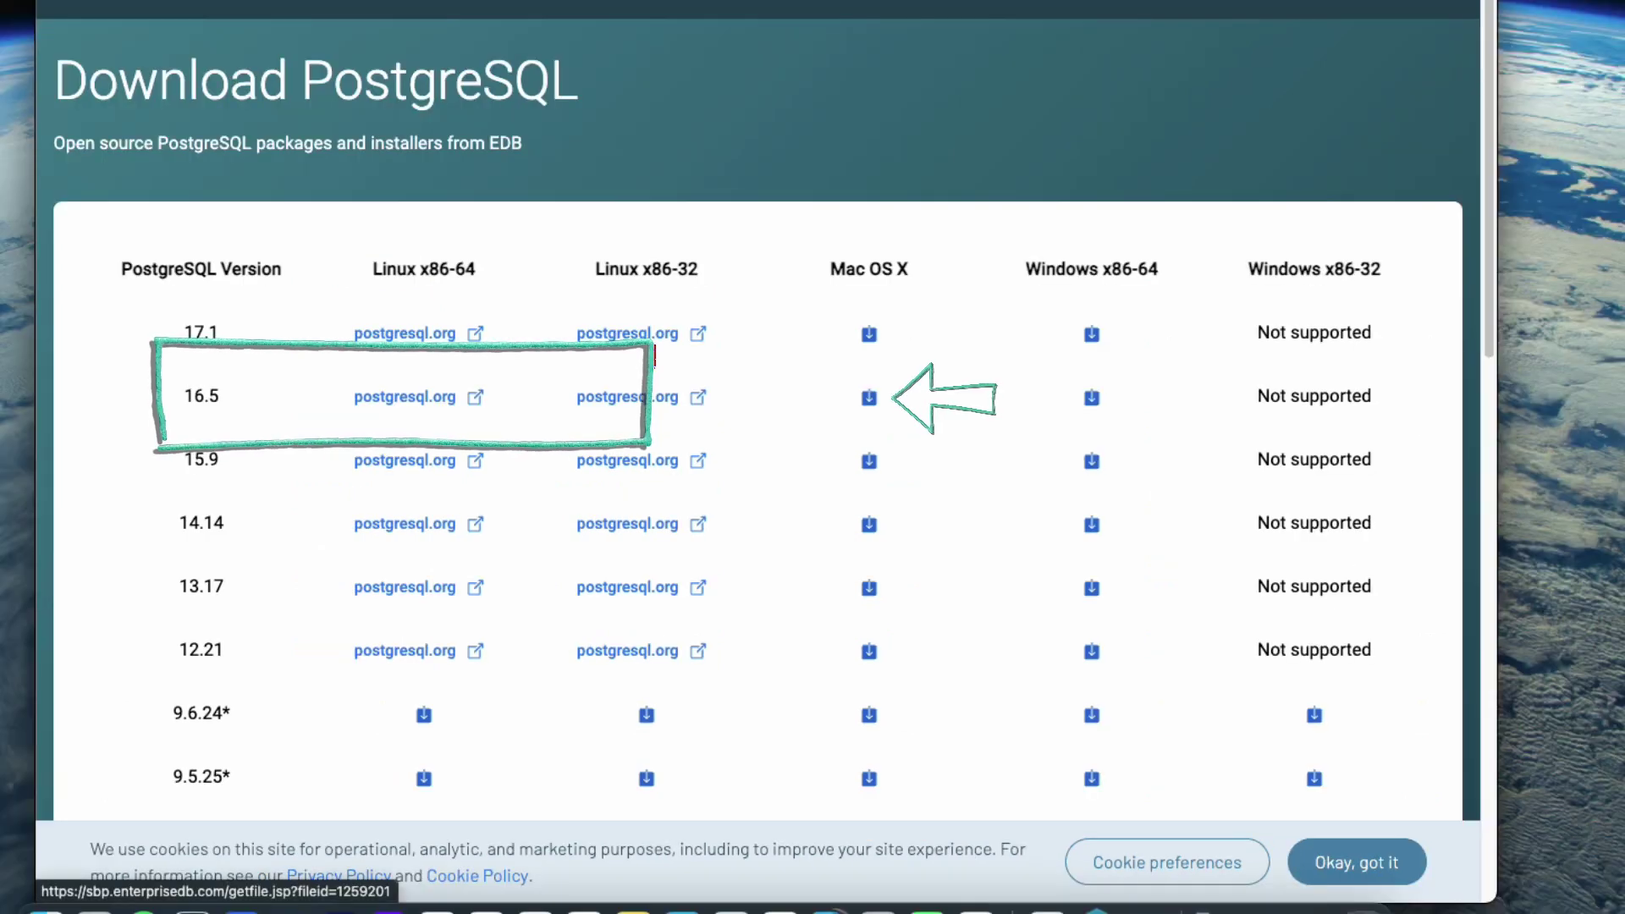
Download the PostgreSQL 16.5 Mac OS X installer, postgresql-16.5-1-osx.dmg, from the EDB page.
click(870, 397)
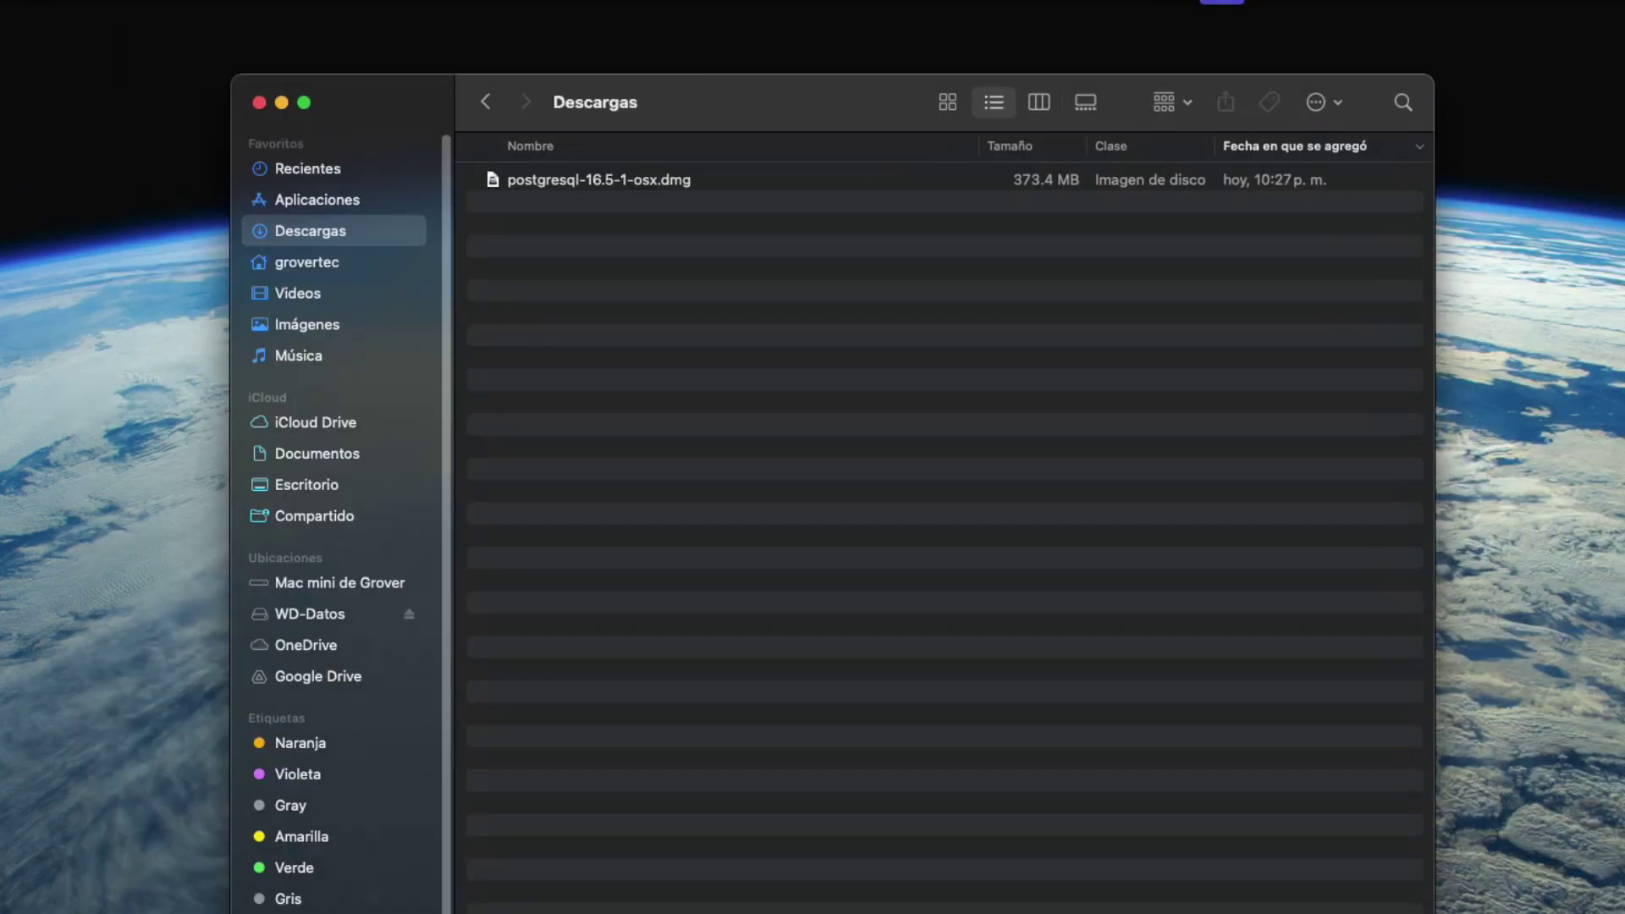
Mount postgresql-16.5-1-osx.dmg and launch its installer, authorizing with the administrator password.
double_click(599, 180)
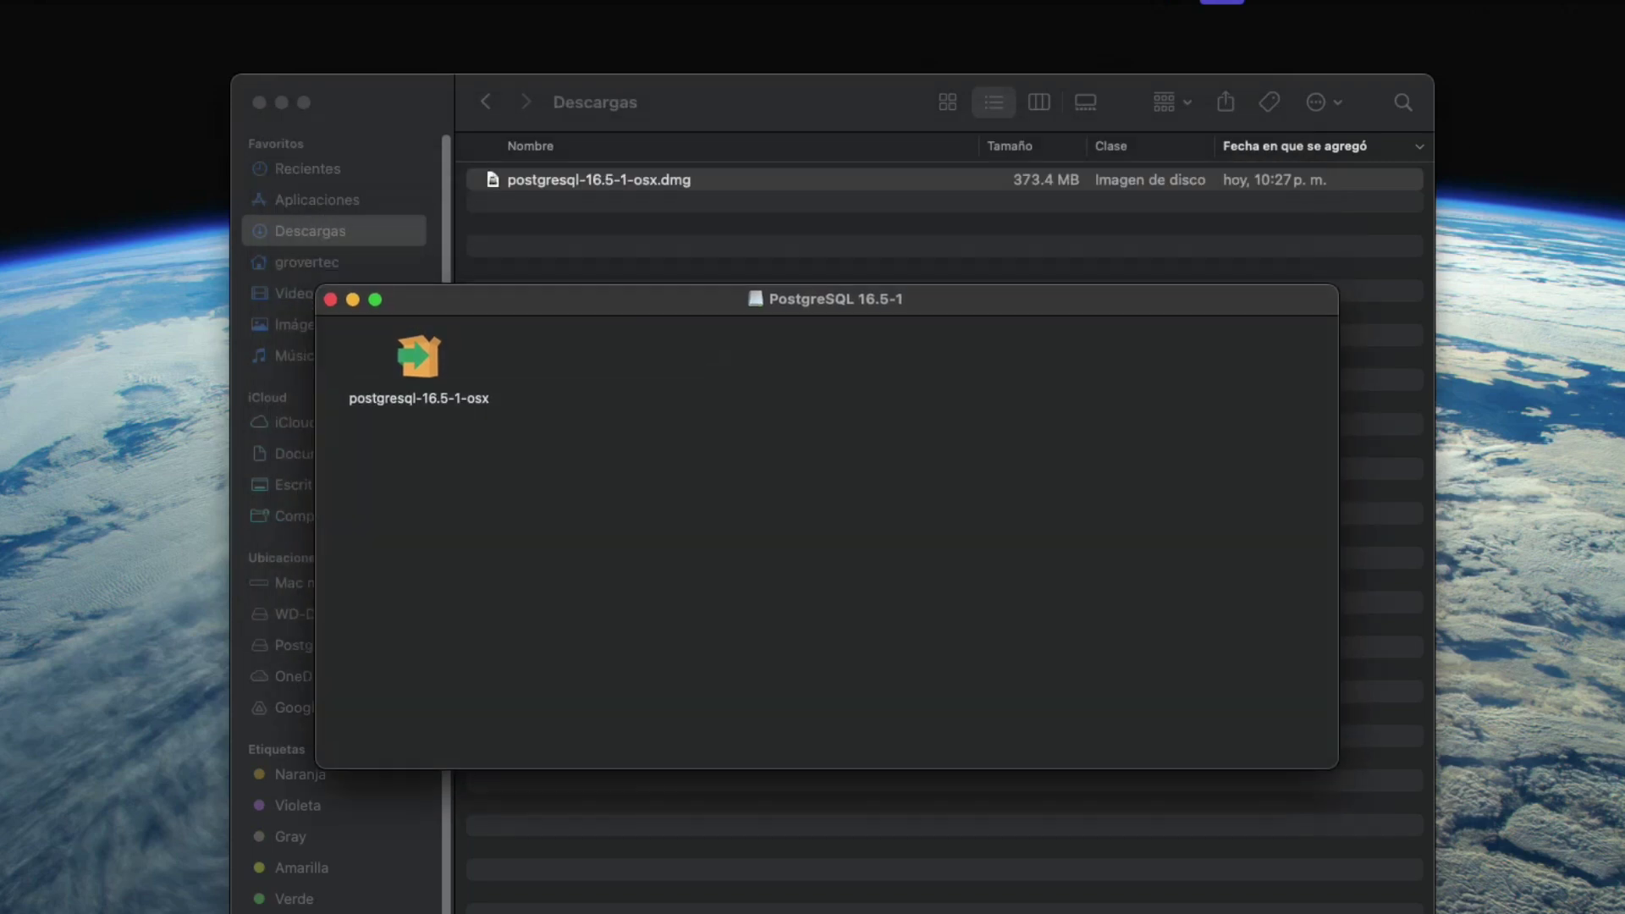
click(419, 360)
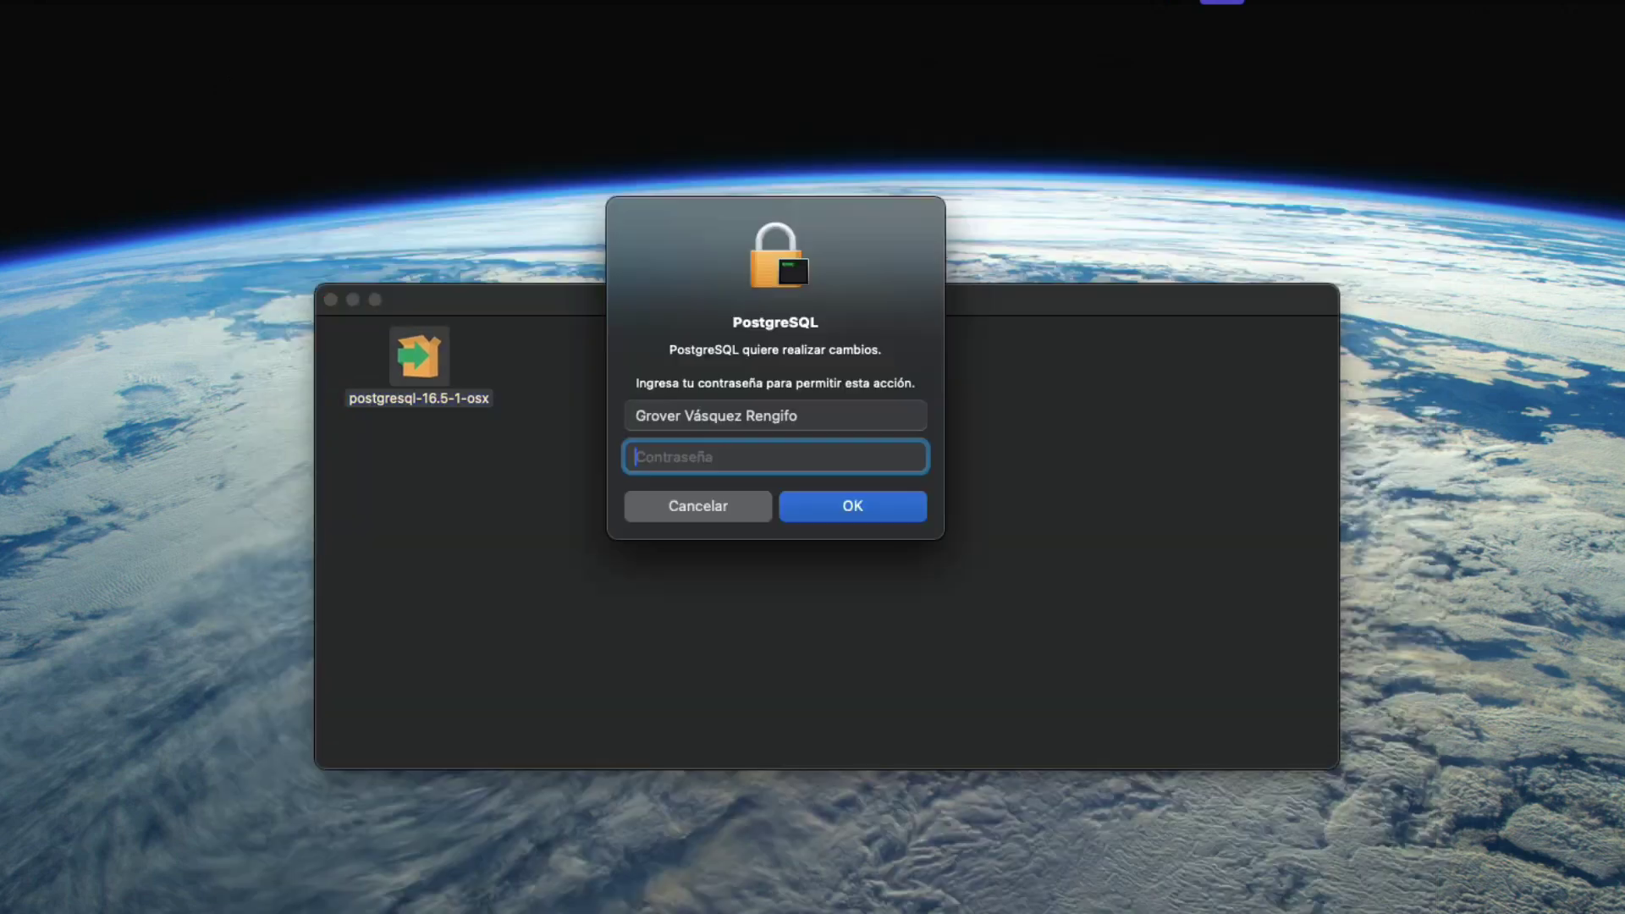
text(********)
key(Return)
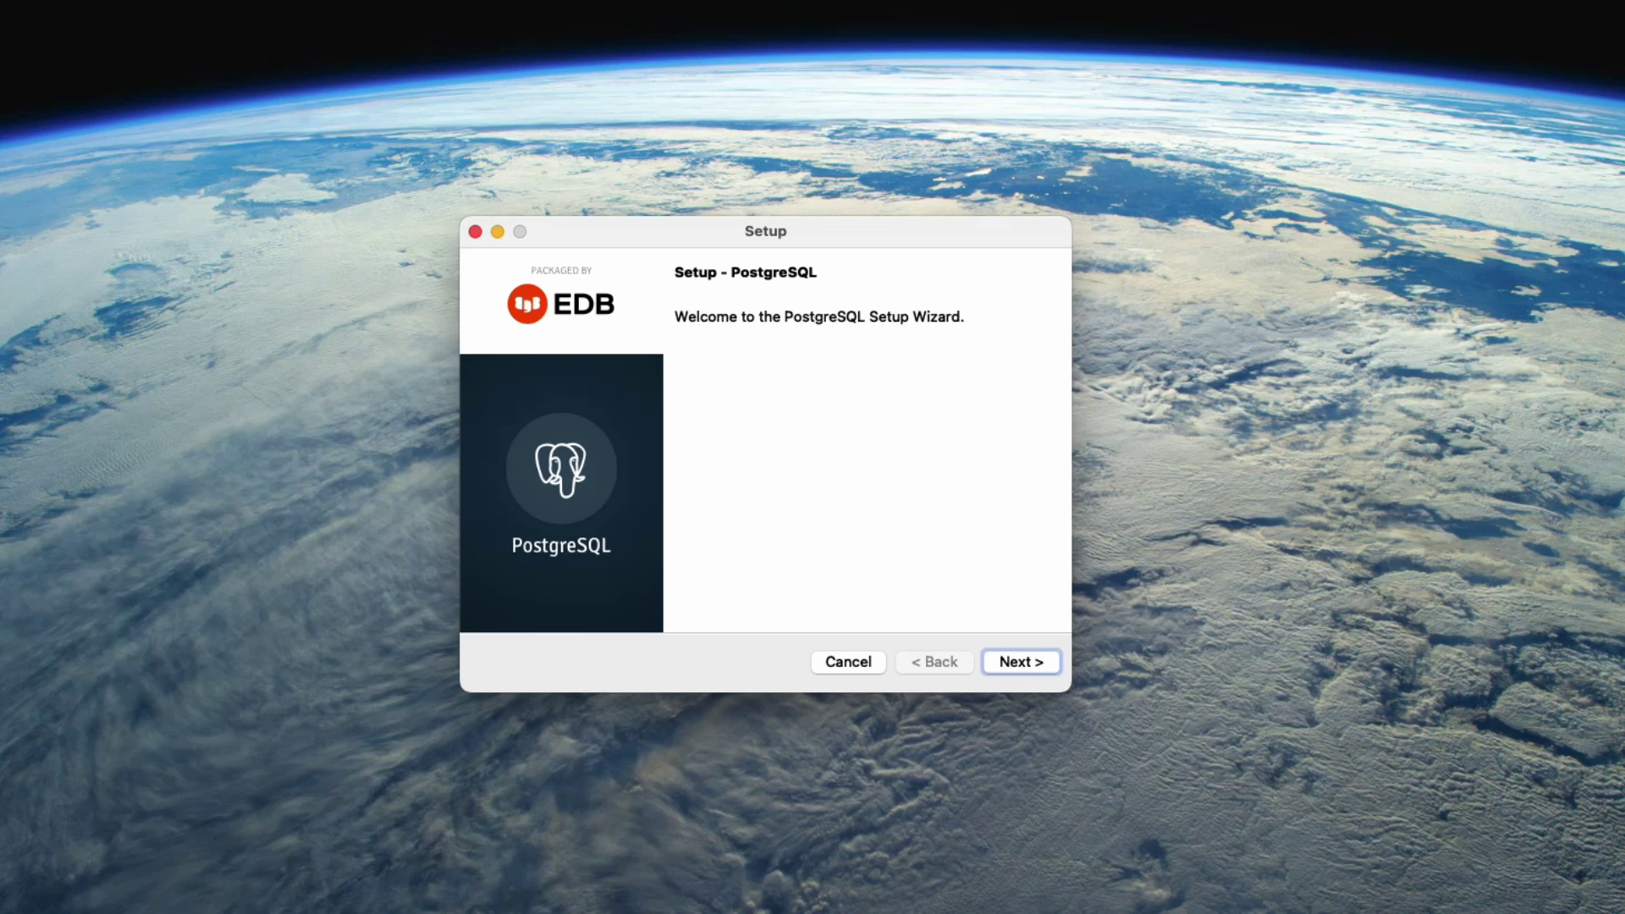
Keep /Library/PostgreSQL/16, all four components and the default data directory in the wizard.
key(Return)
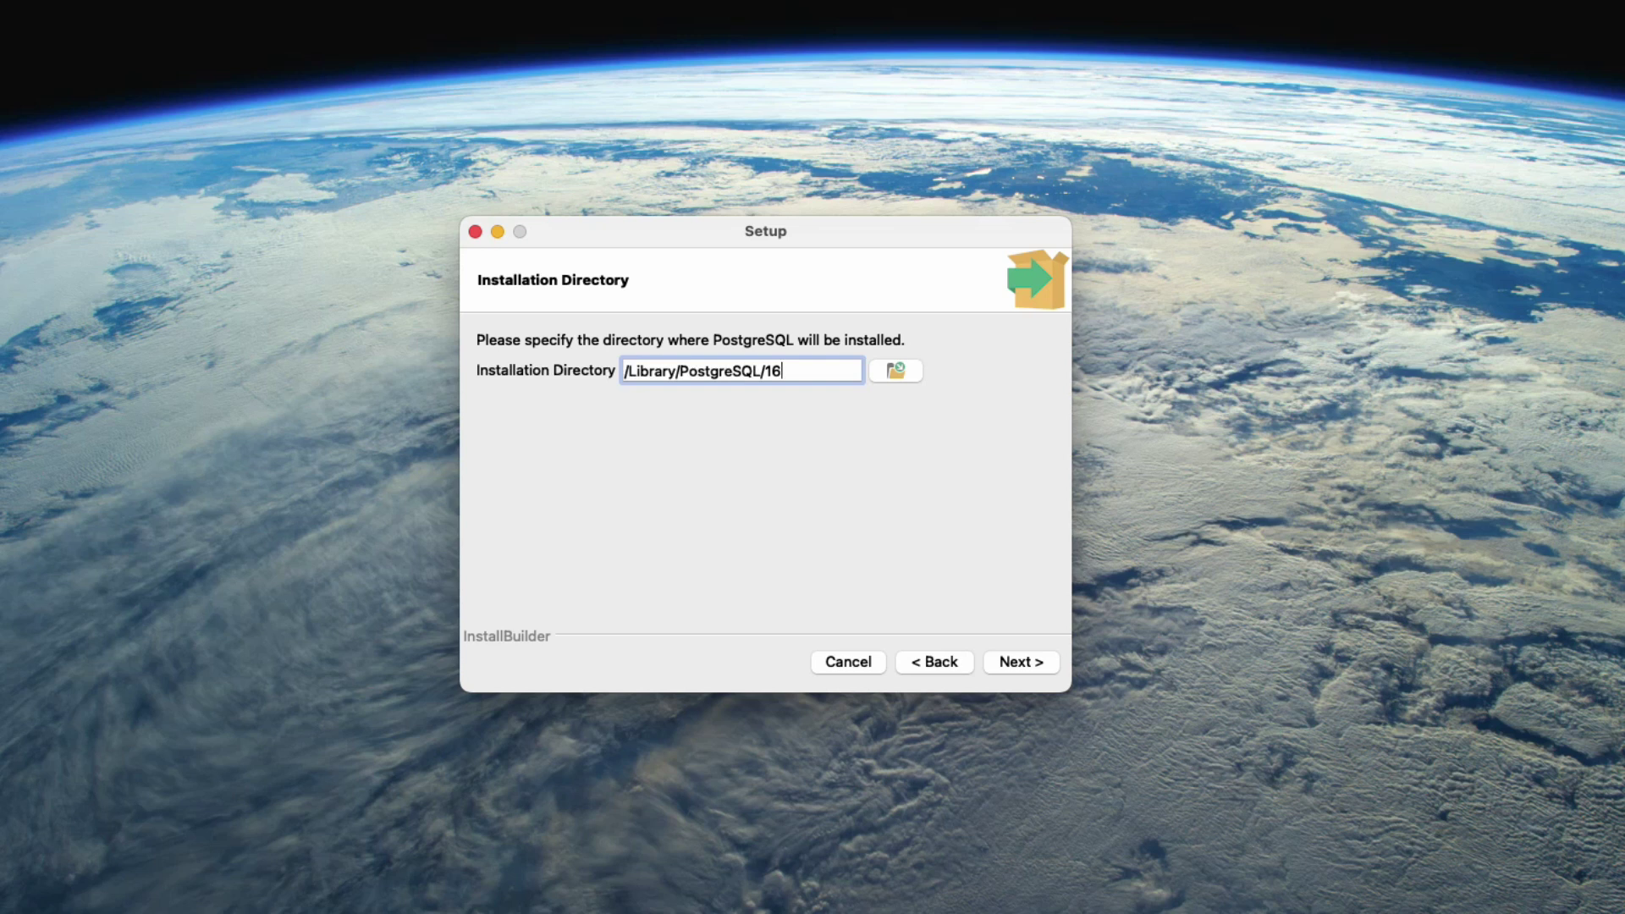
key(Return)
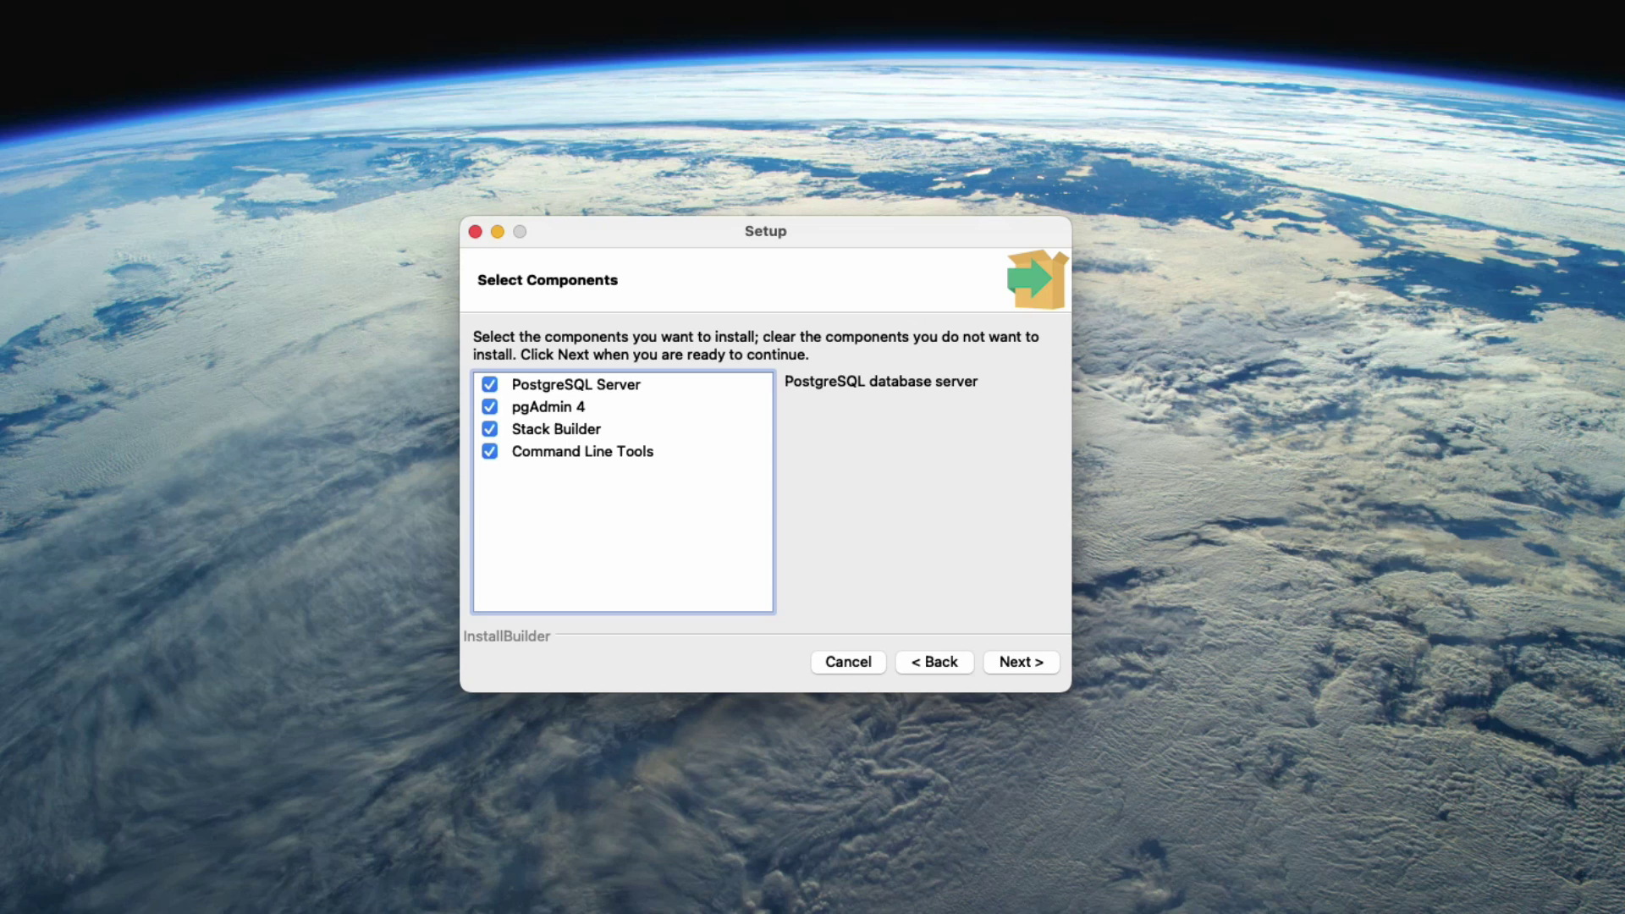
key(Return)
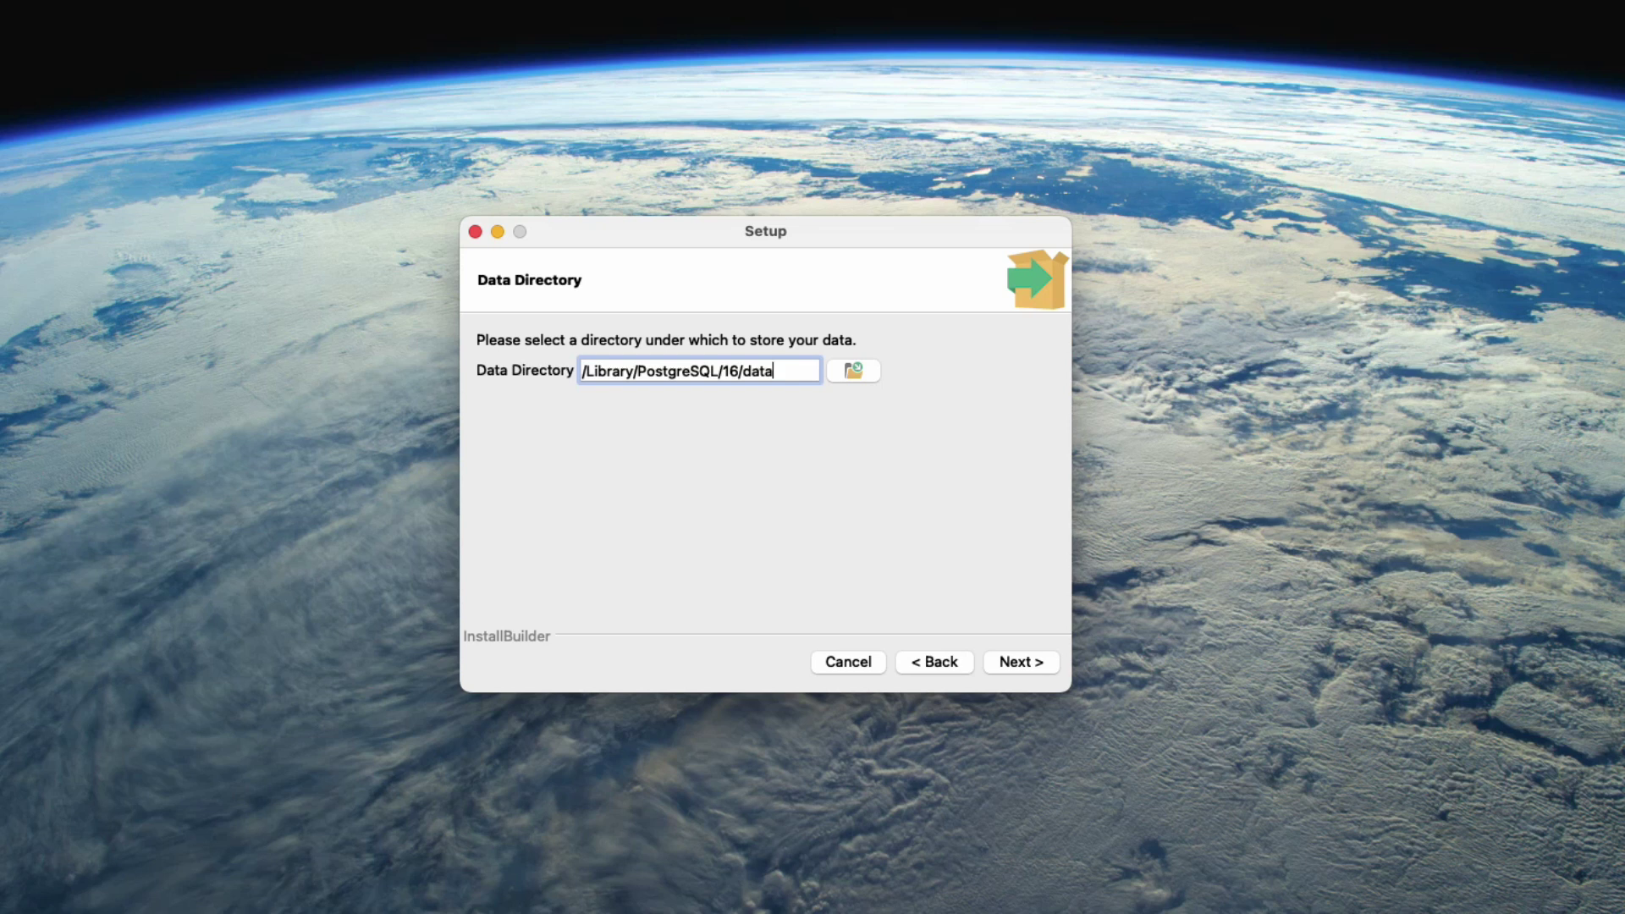
click(853, 371)
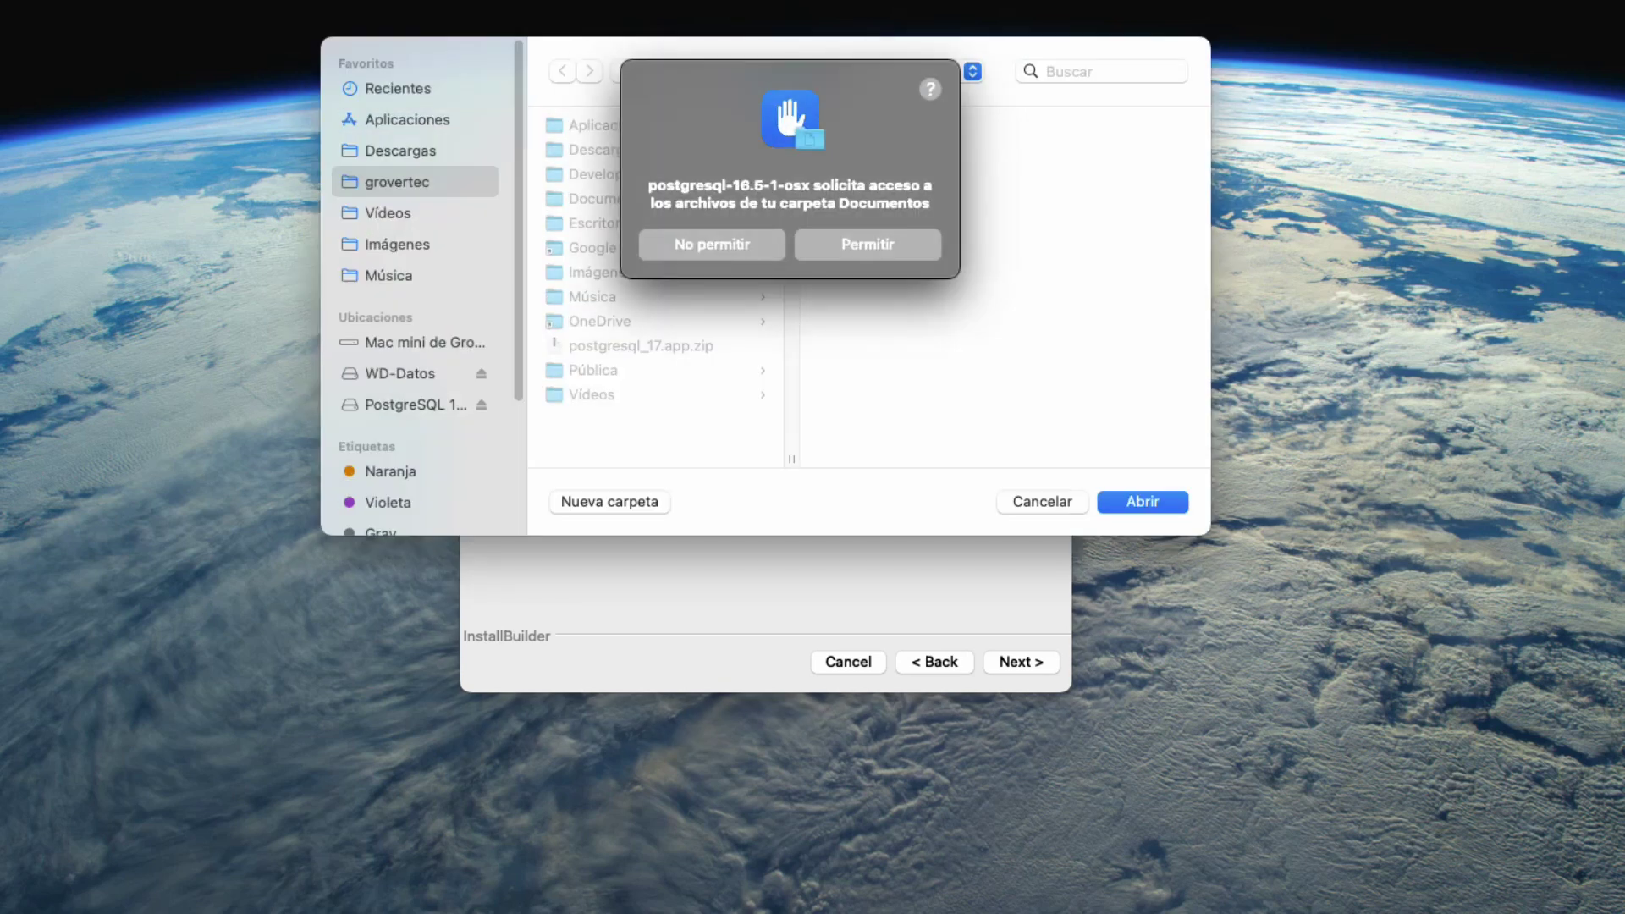
key(Return)
key(Escape)
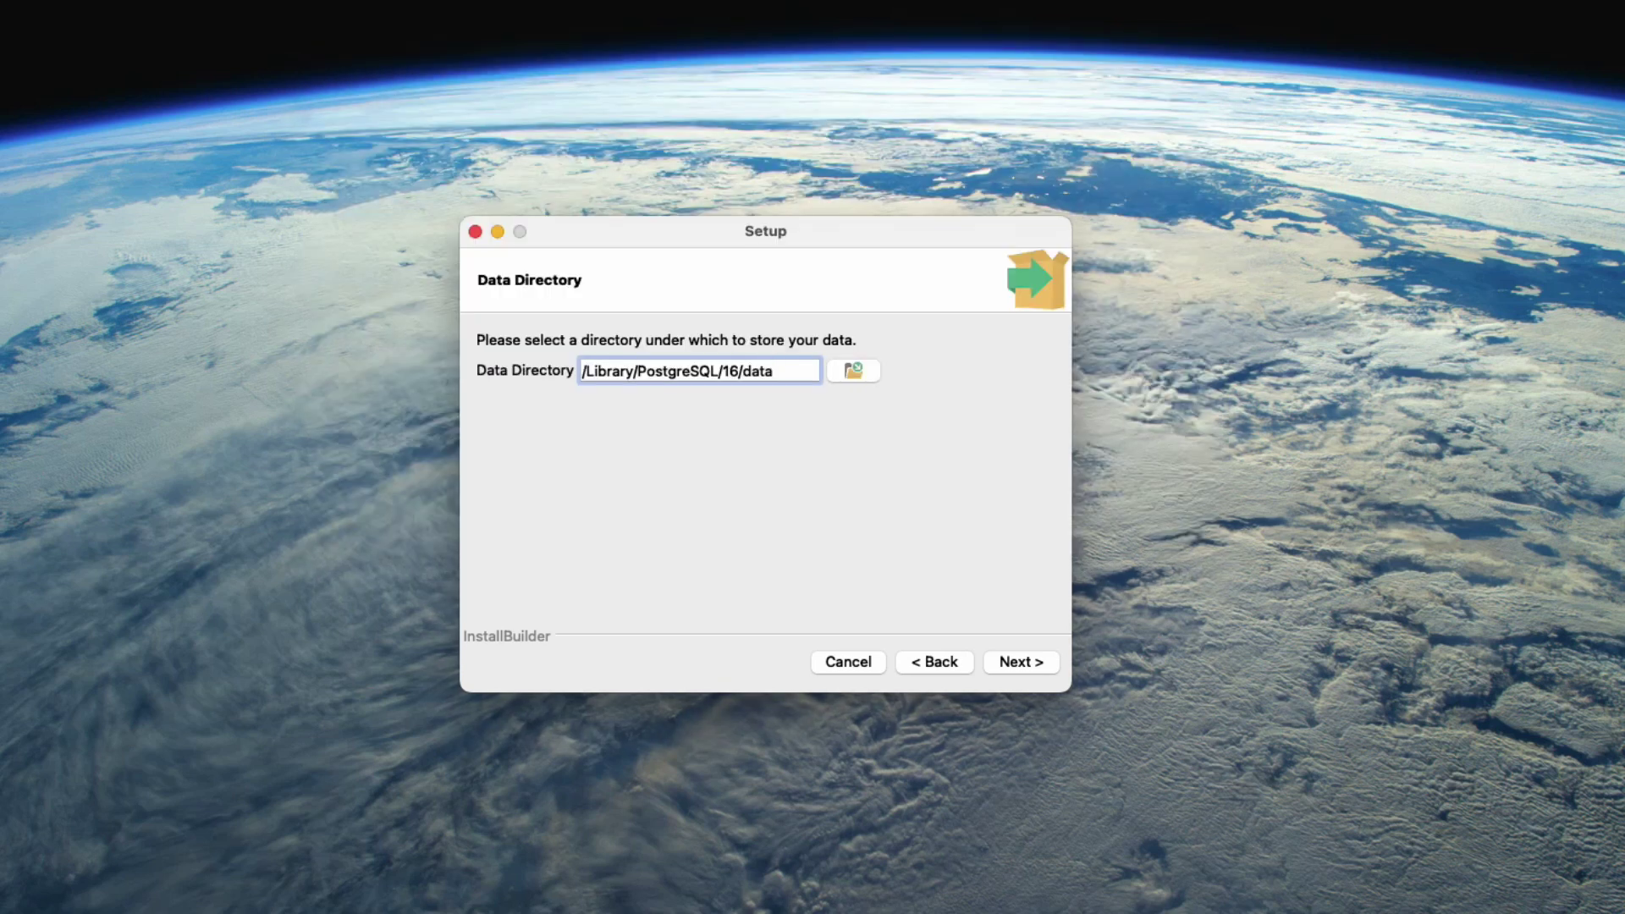
key(Return)
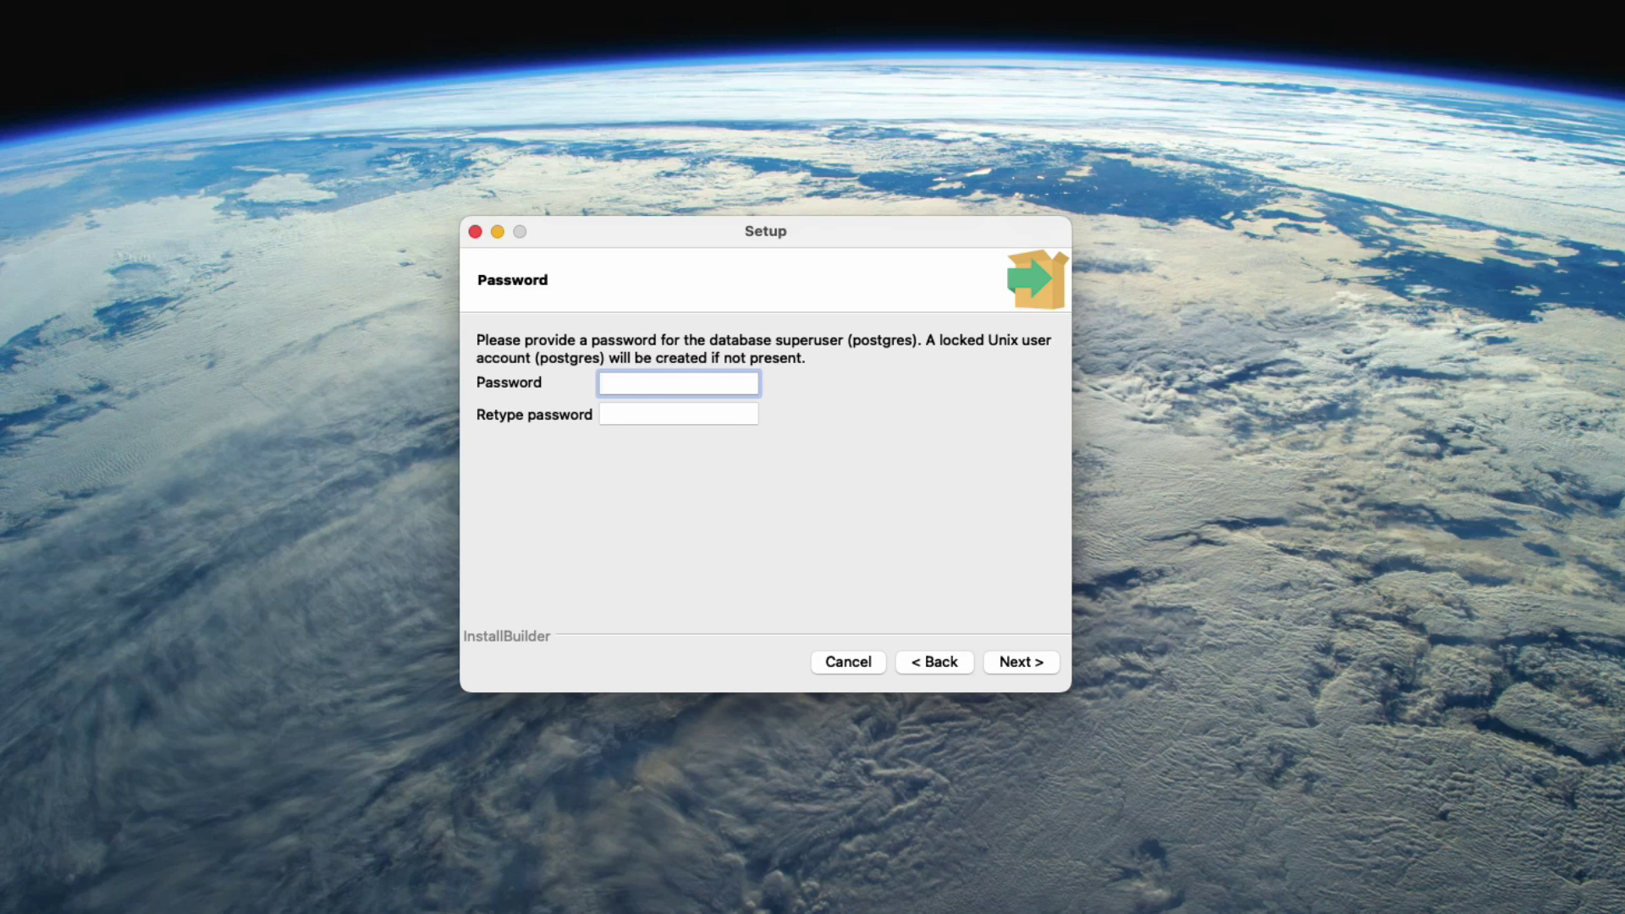
Set and confirm the postgres superuser password.
text(••••)
click(679, 414)
text(••••)
key(Return)
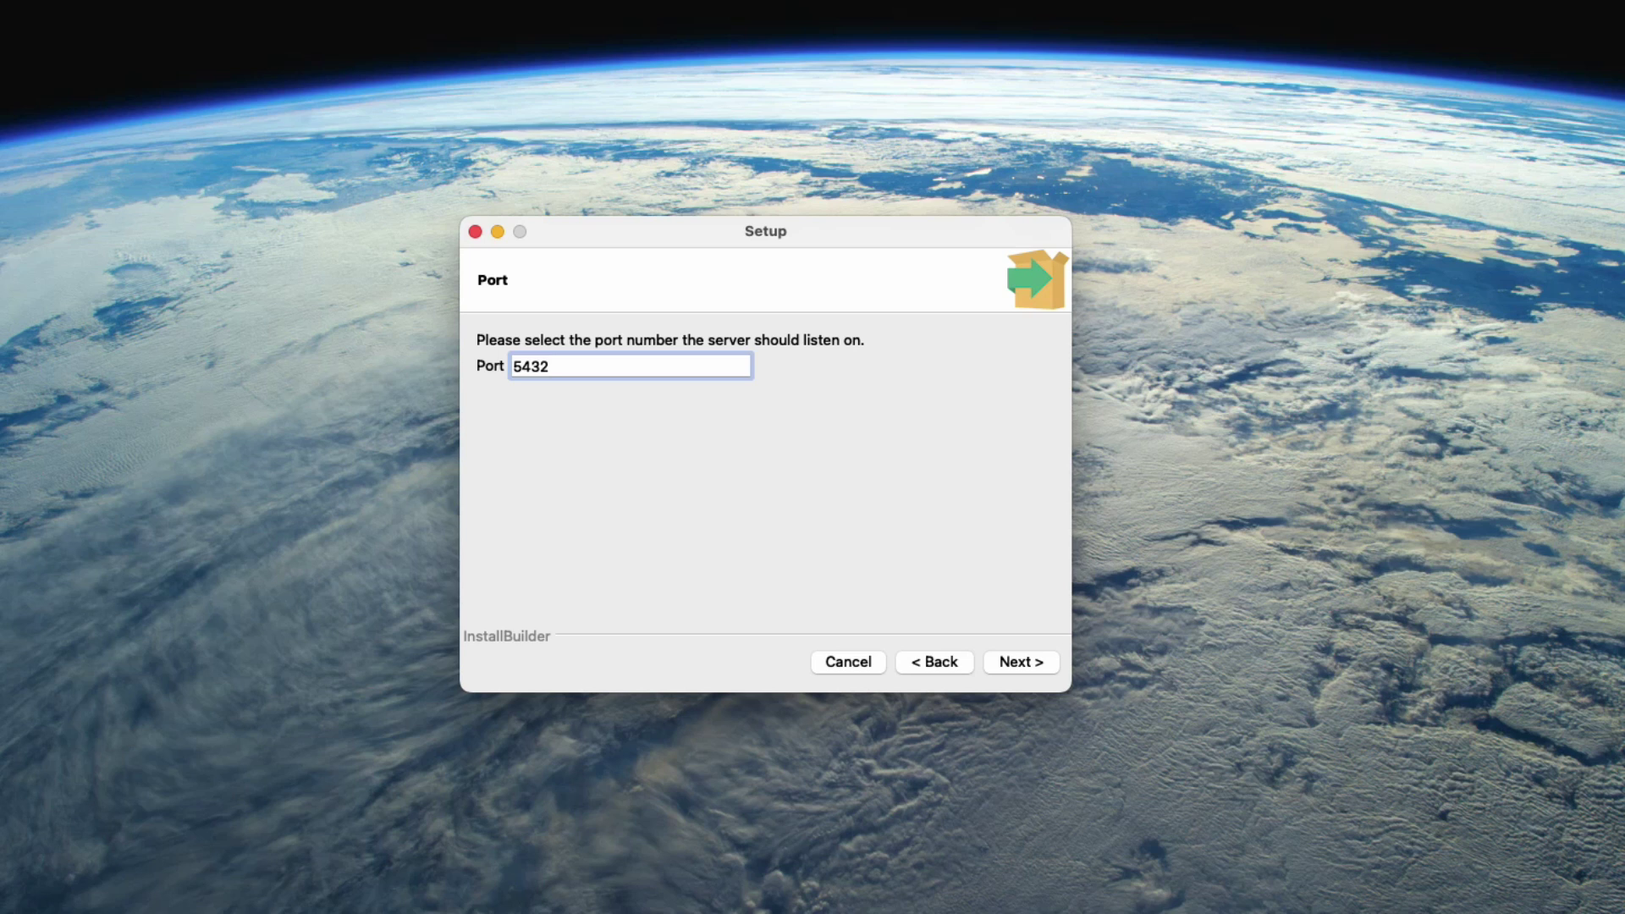
Keep port 5432 and the default locale, review the summary, and reach Ready to Install.
key(Return)
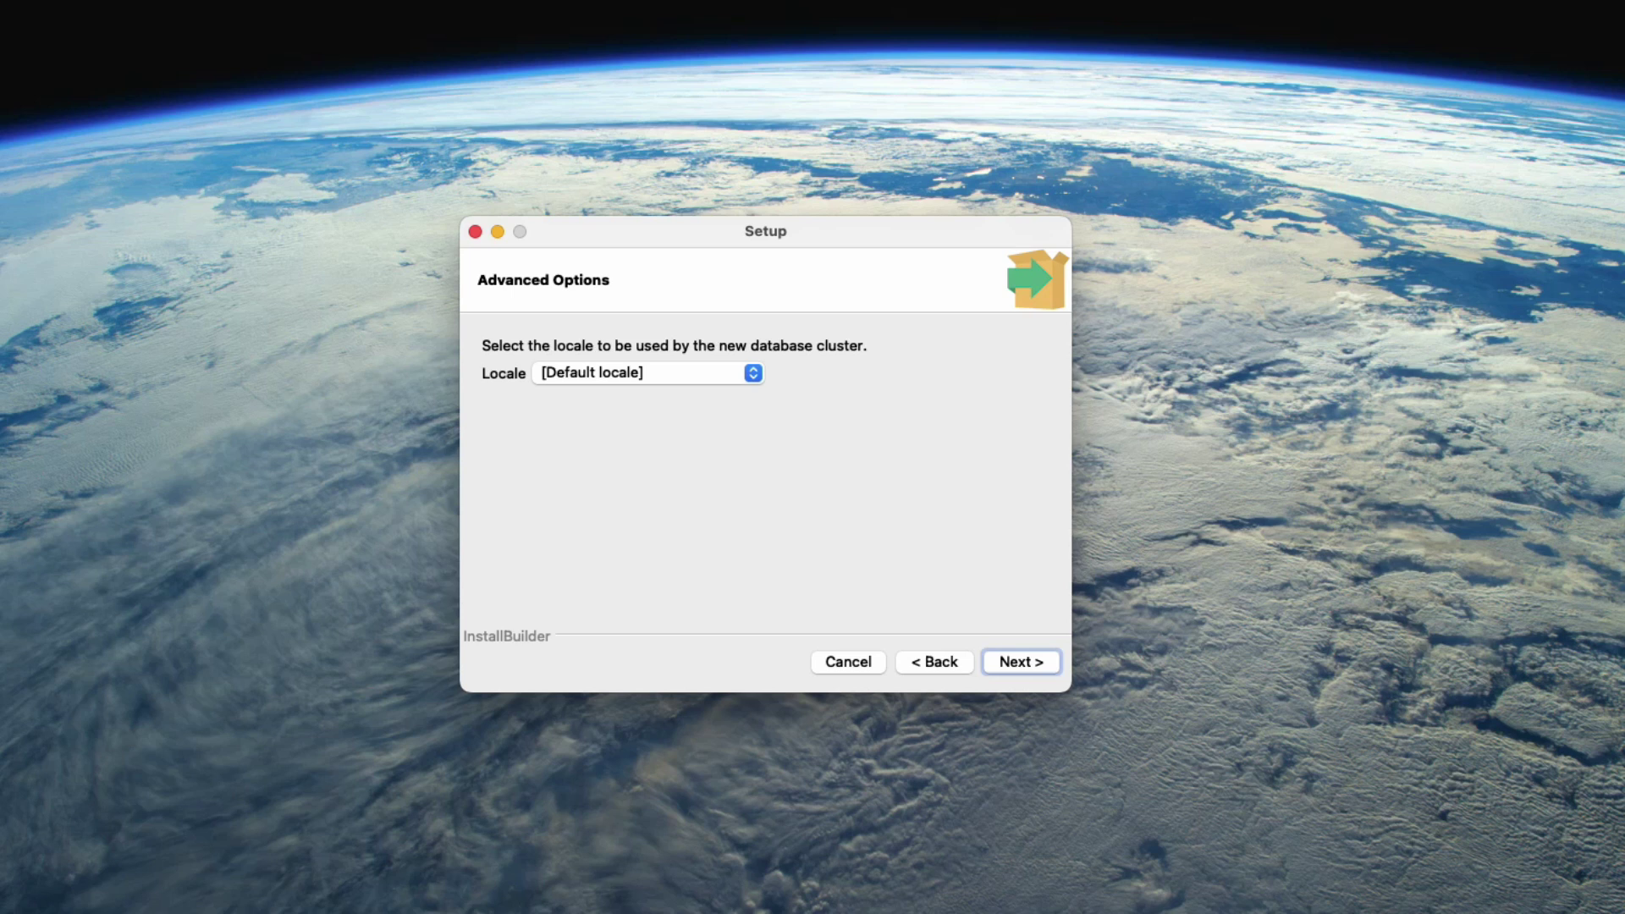
key(Return)
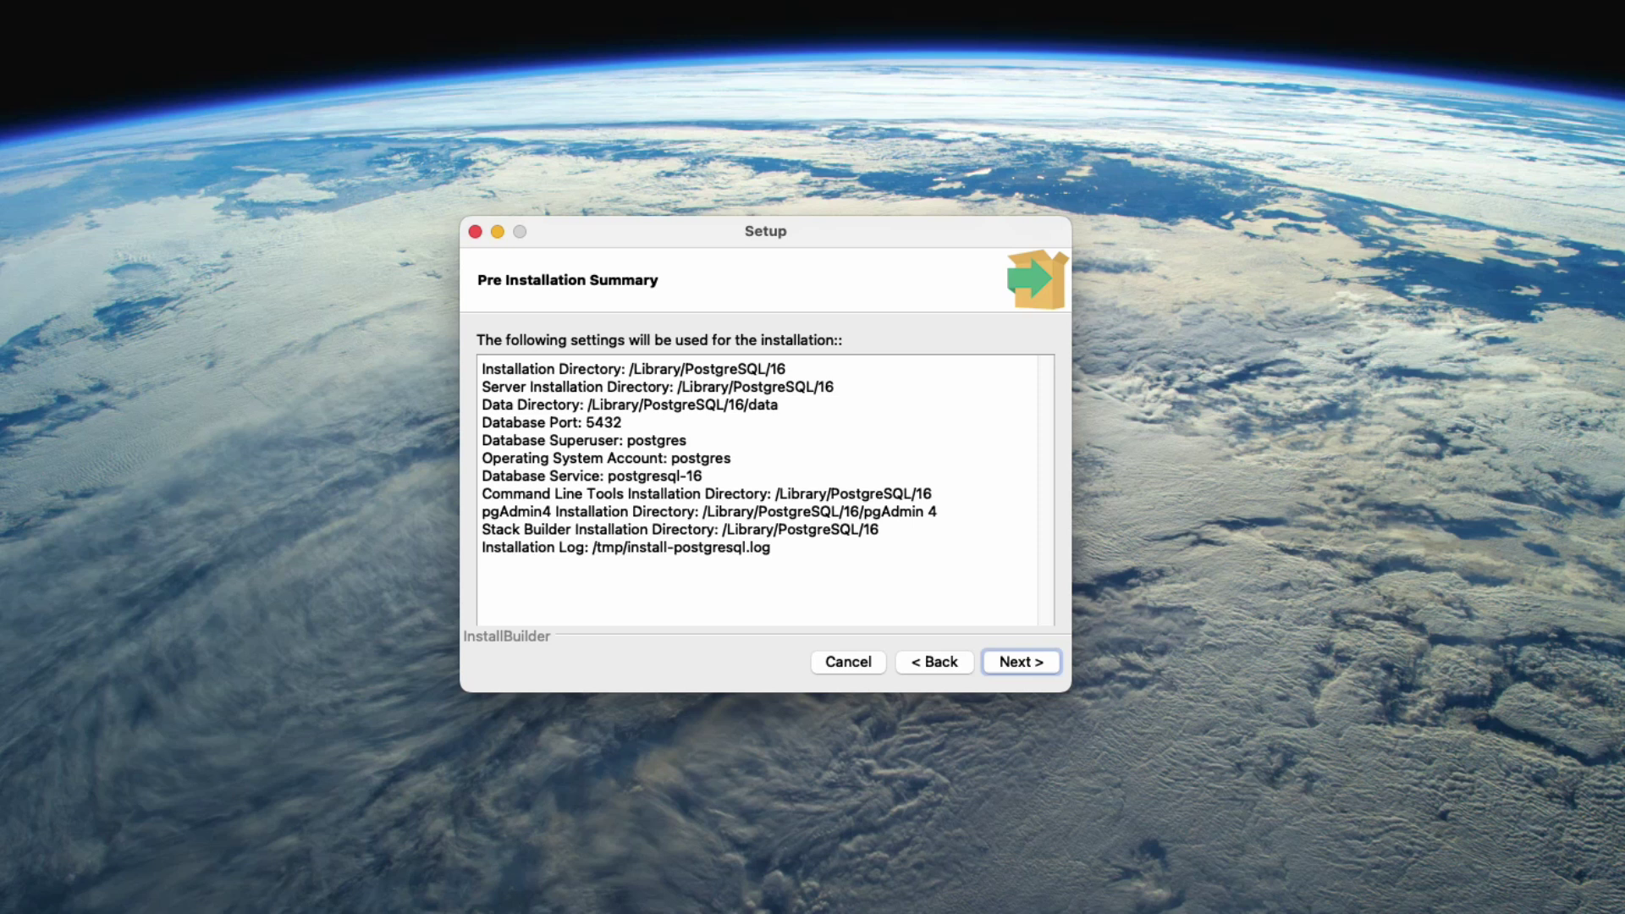
key(shift+Tab)
key(space)
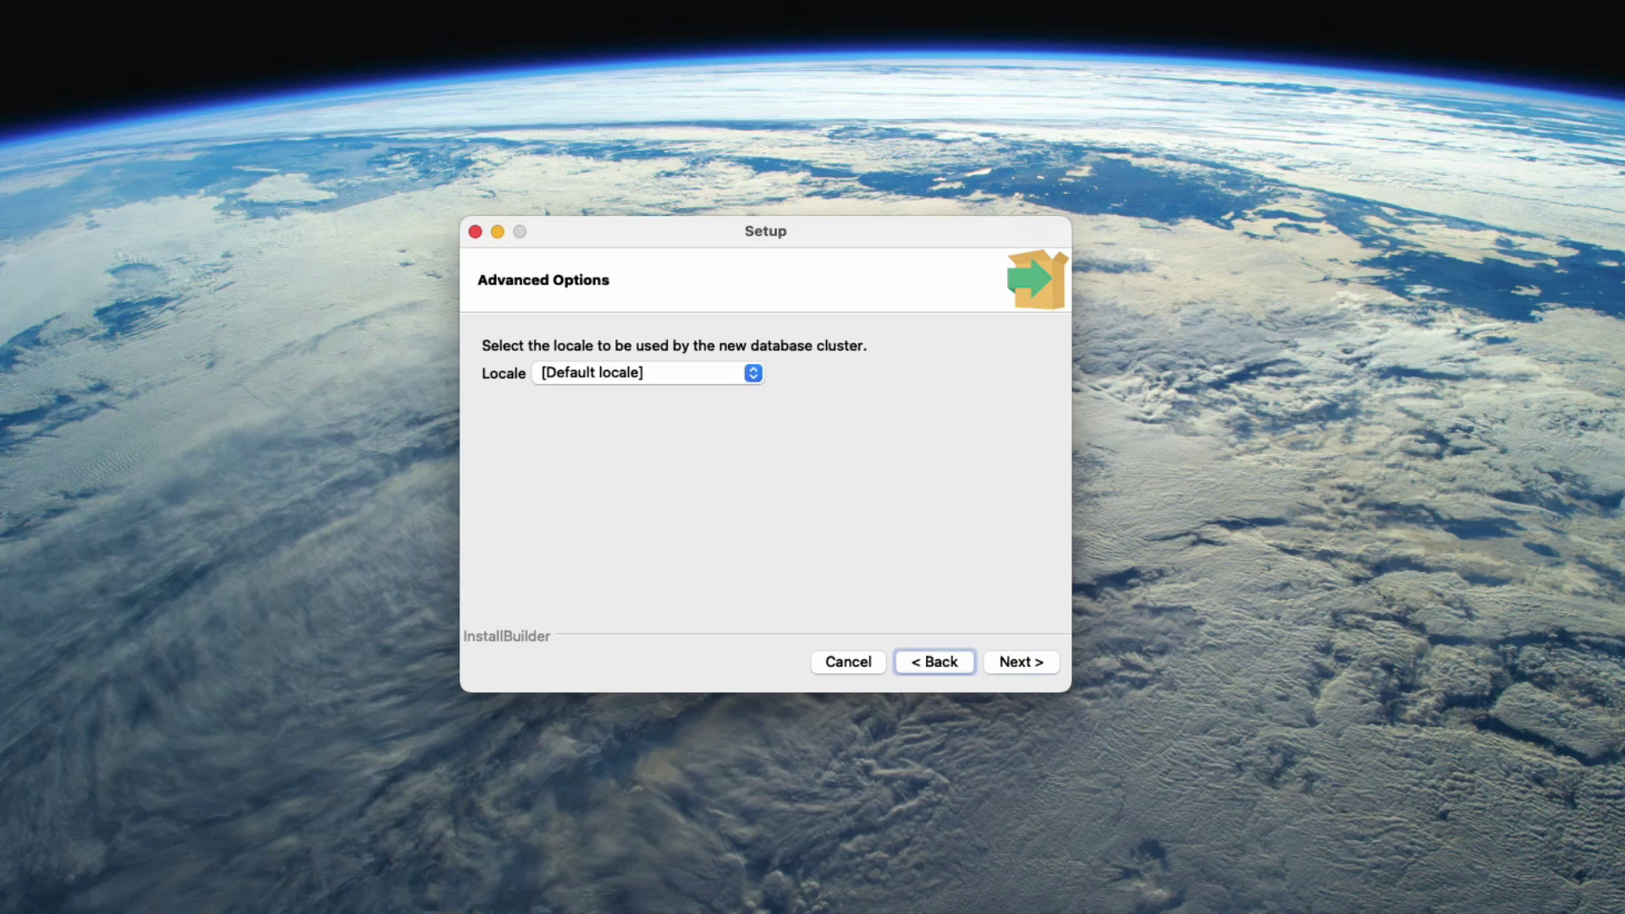
key(Tab)
key(space)
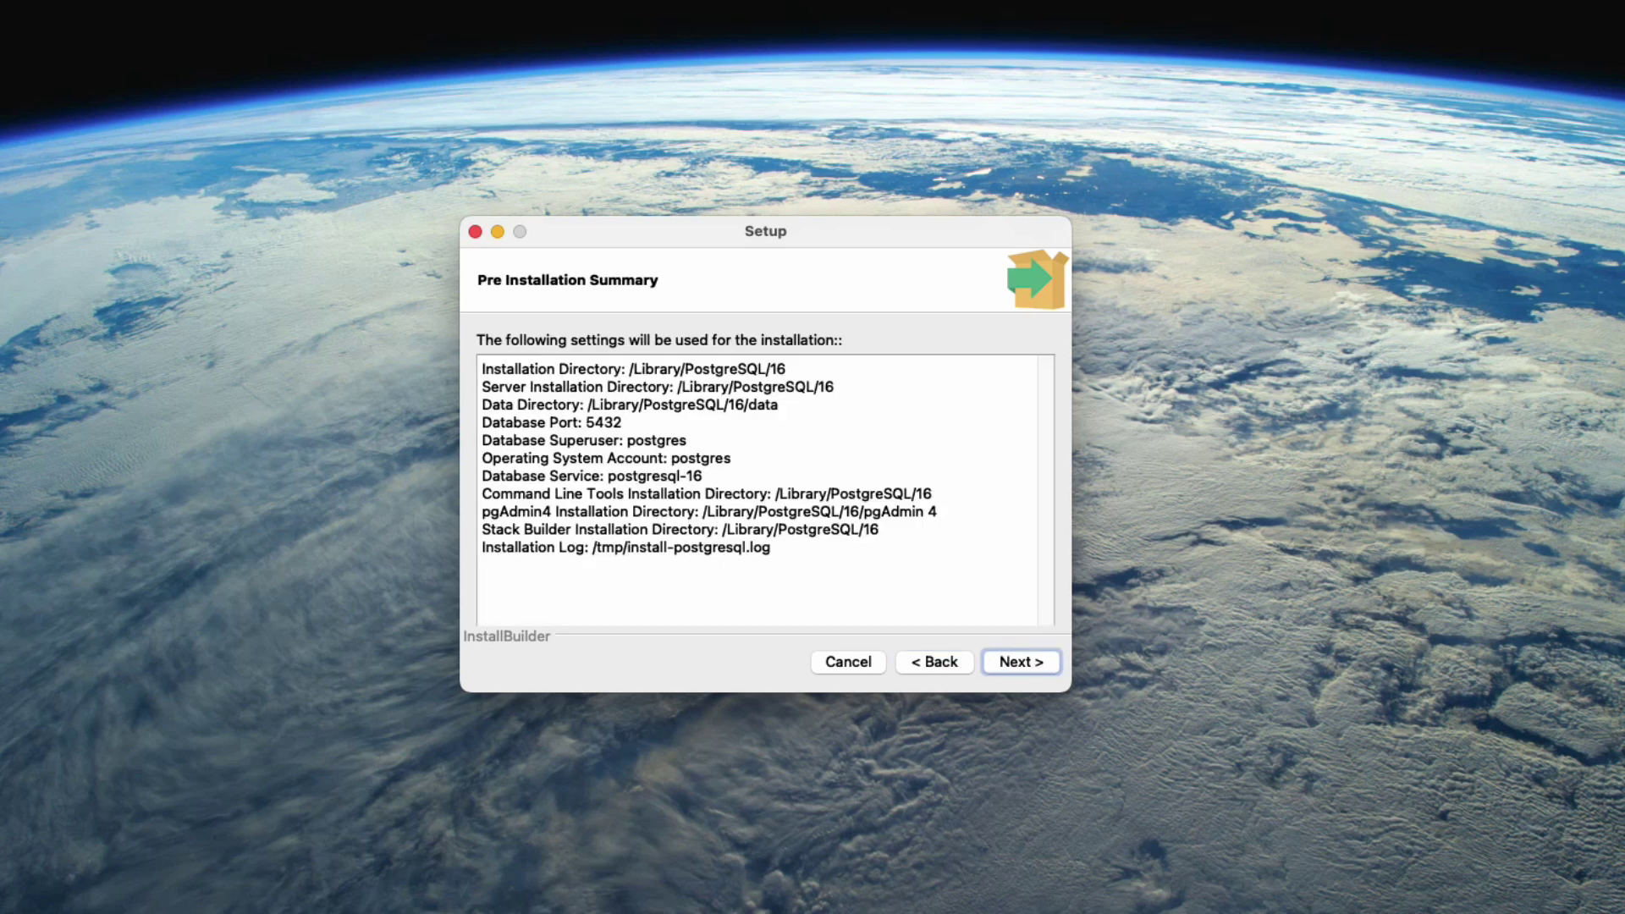
key(space)
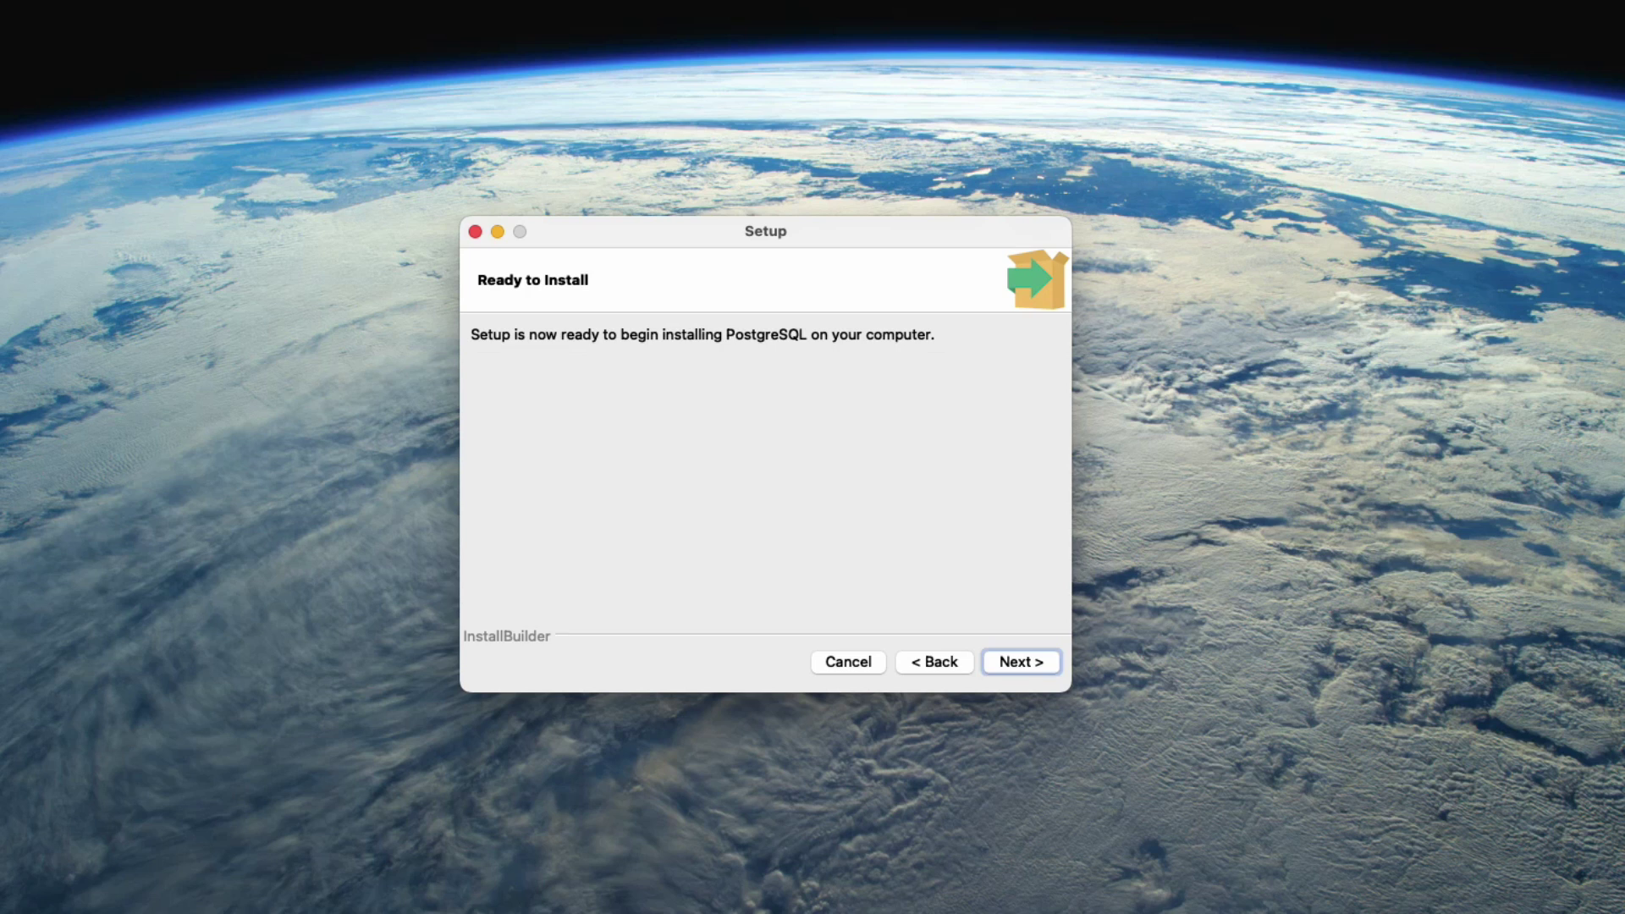
Start the PostgreSQL installation and let it run to completion.
key(space)
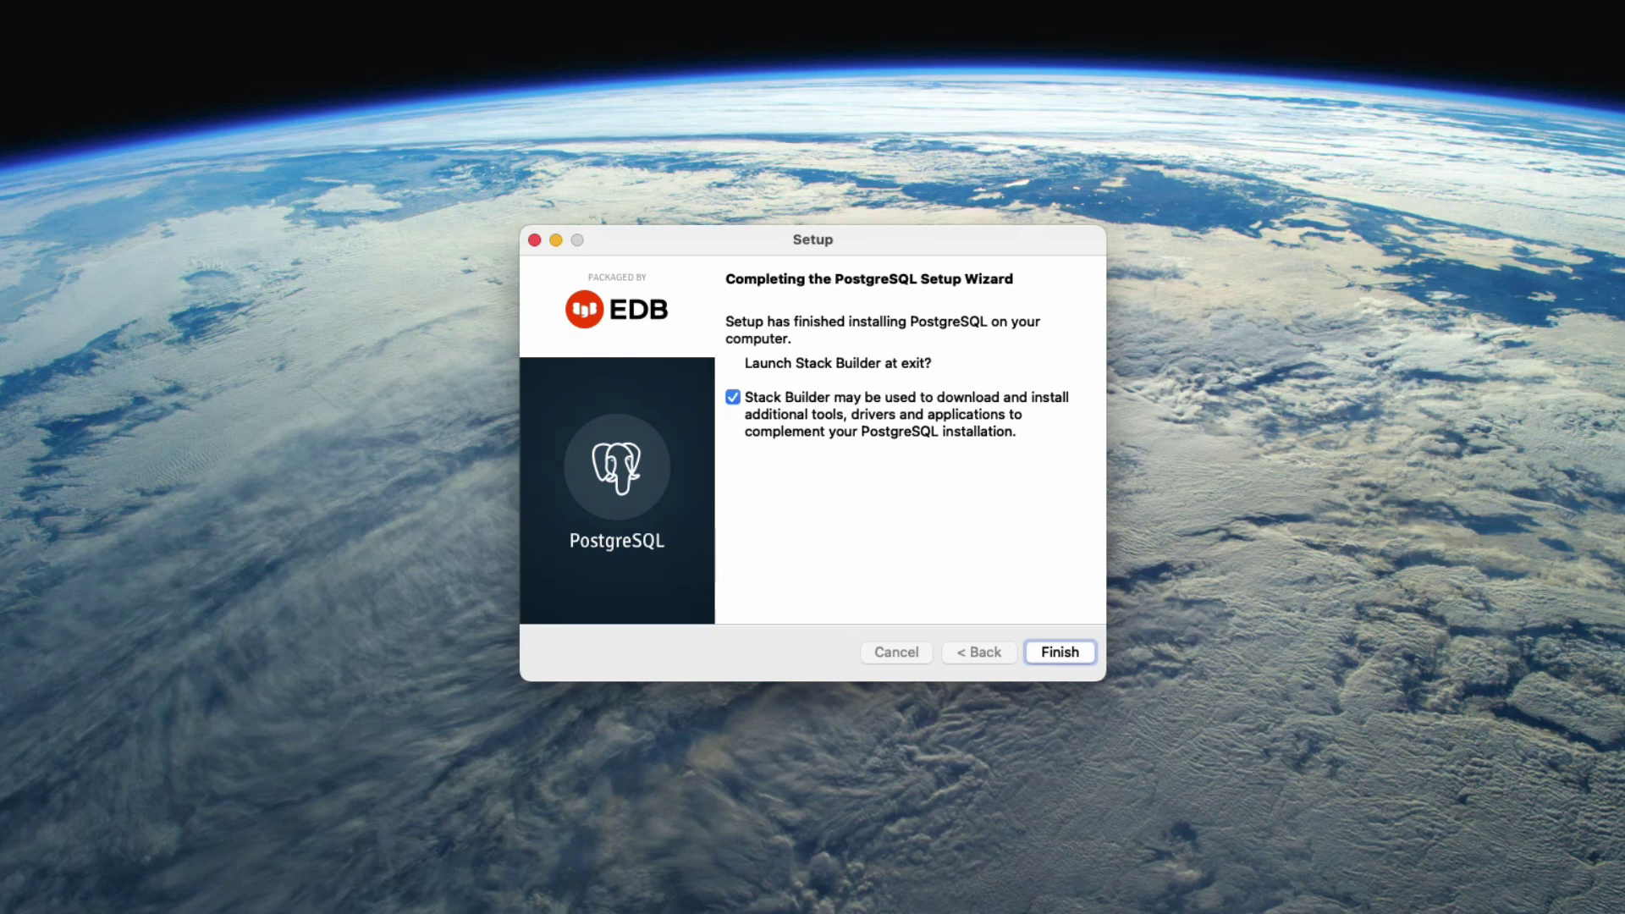
Uncheck Launch Stack Builder at exit, finish the wizard, and show the Launchpad grid.
click(734, 397)
key(Return)
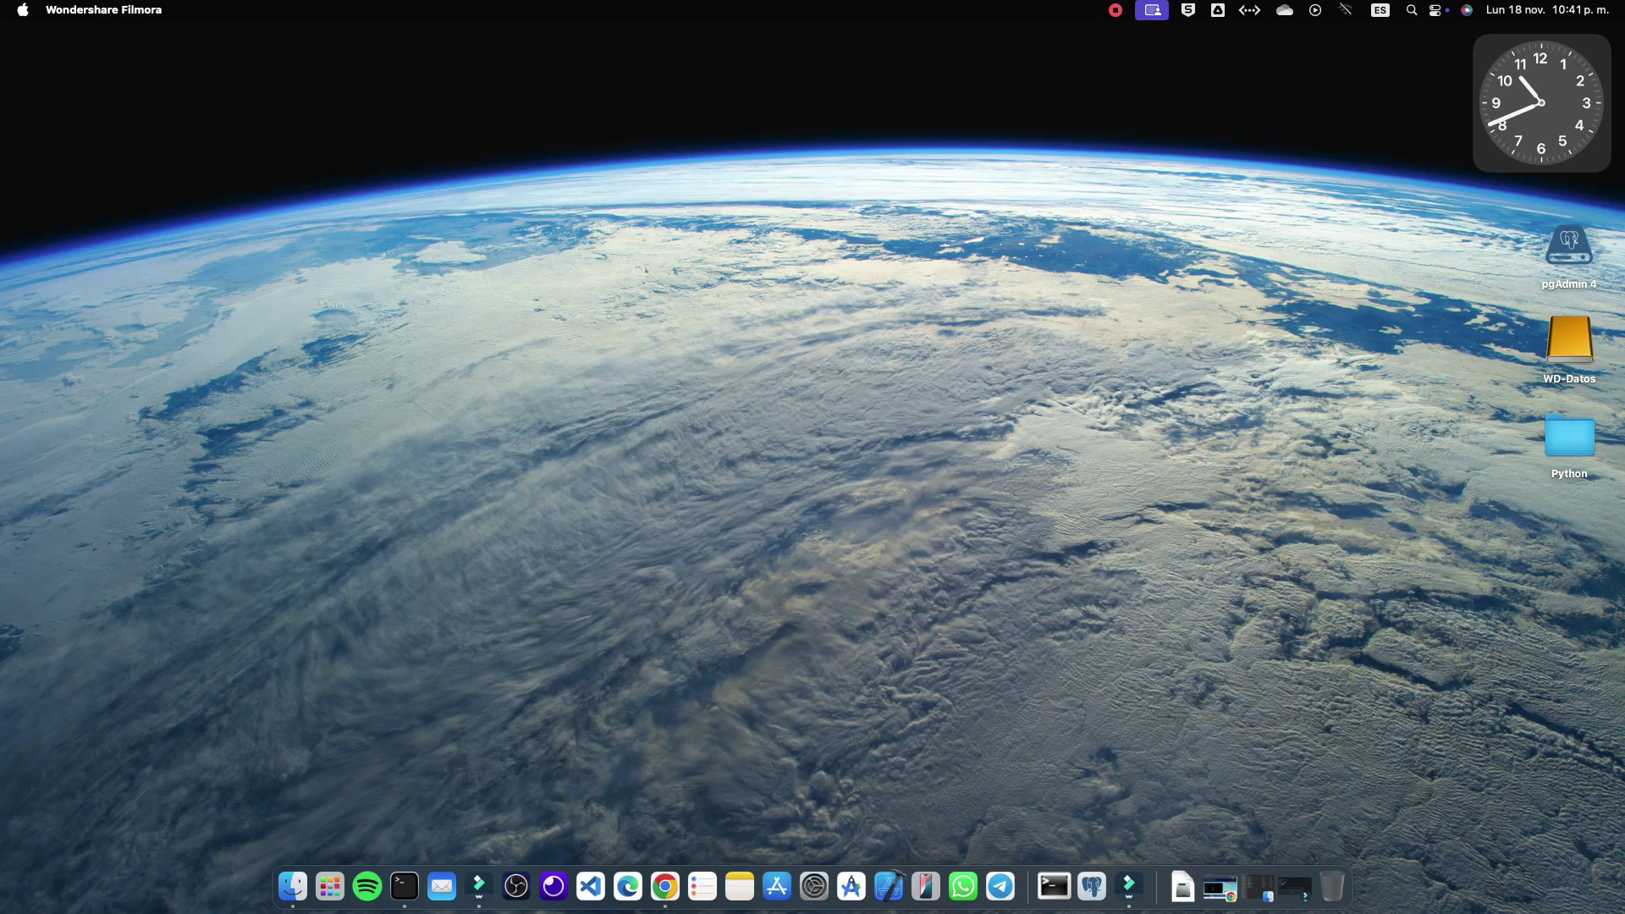
click(330, 886)
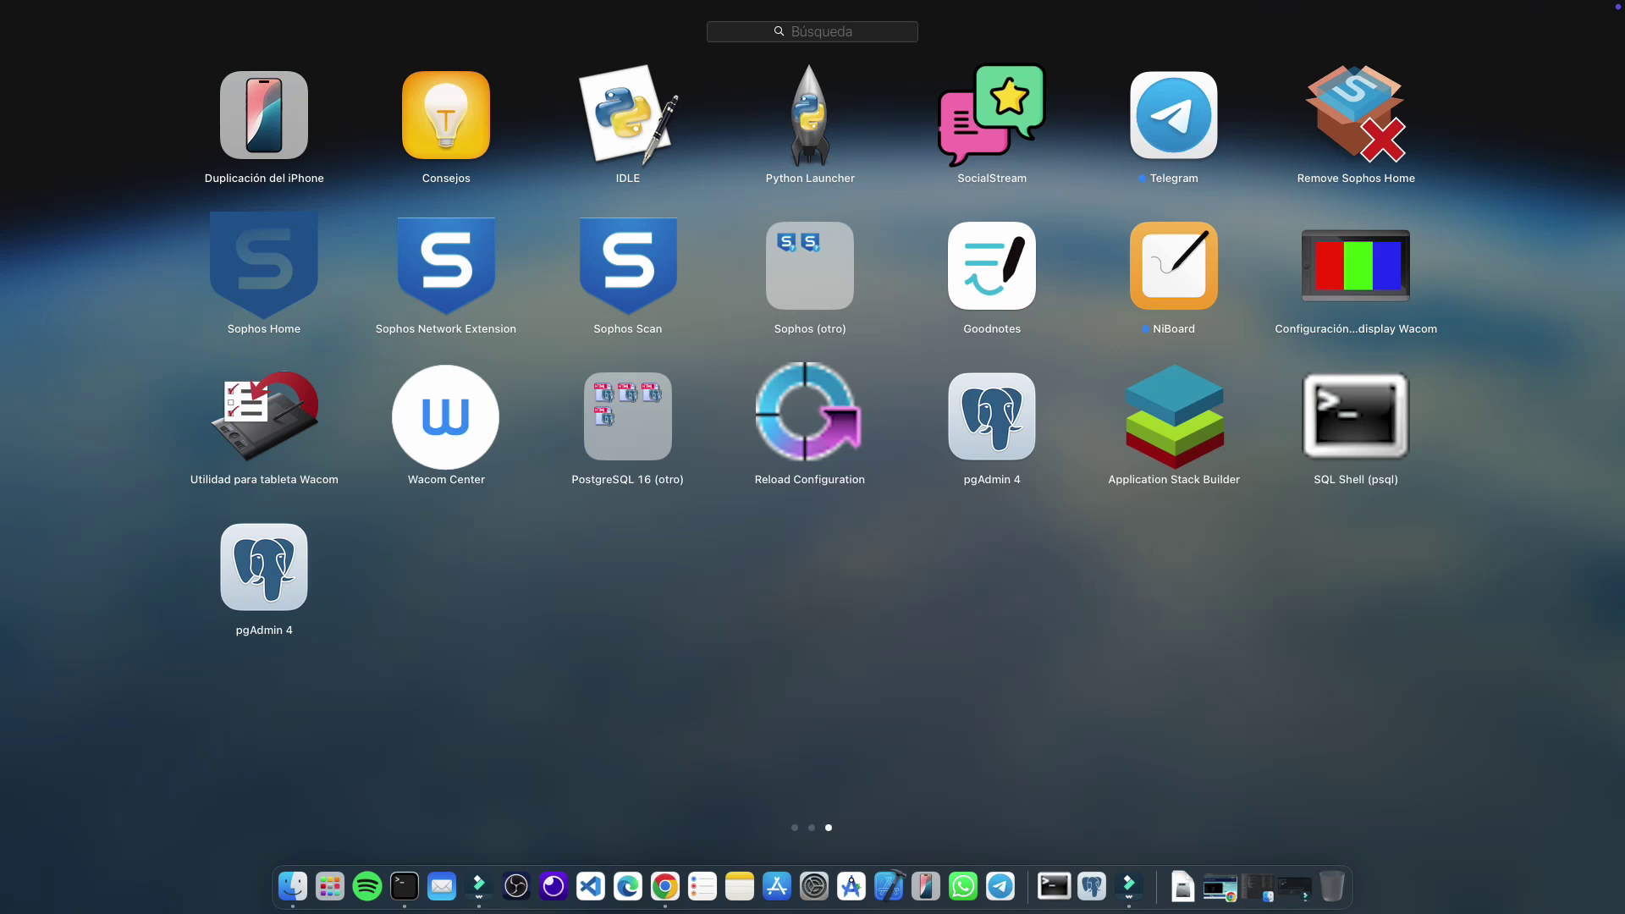
Try launching pgAdmin 4, dismiss the _LSOpenURLsWithCompletionHandler -54 error, and reopen Launchpad.
click(992, 416)
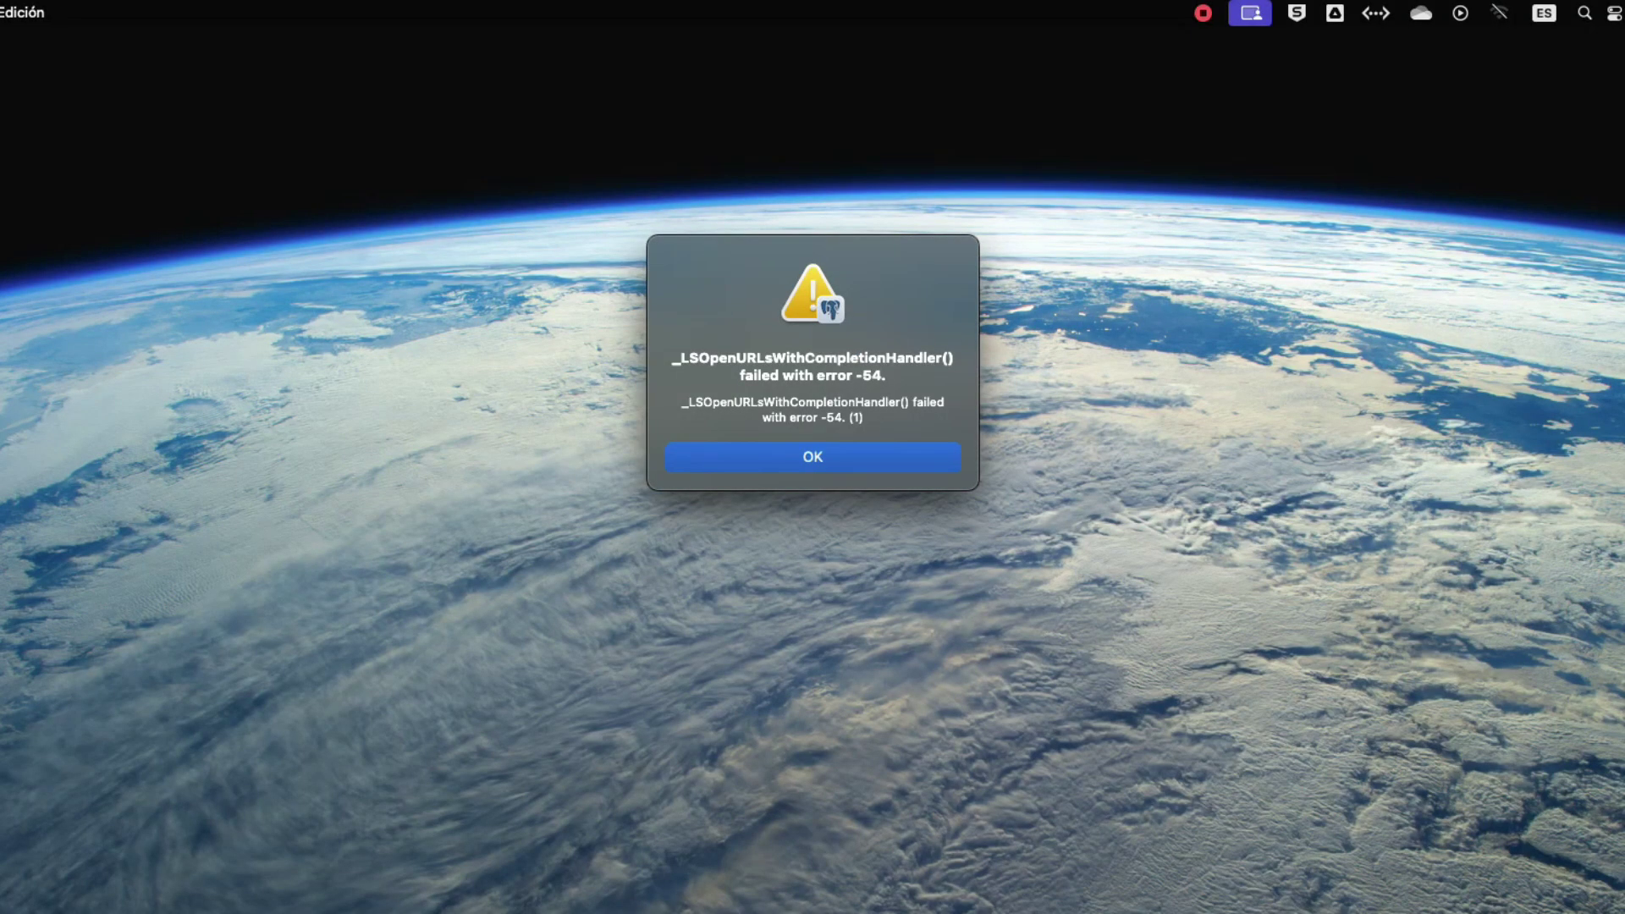
key(Return)
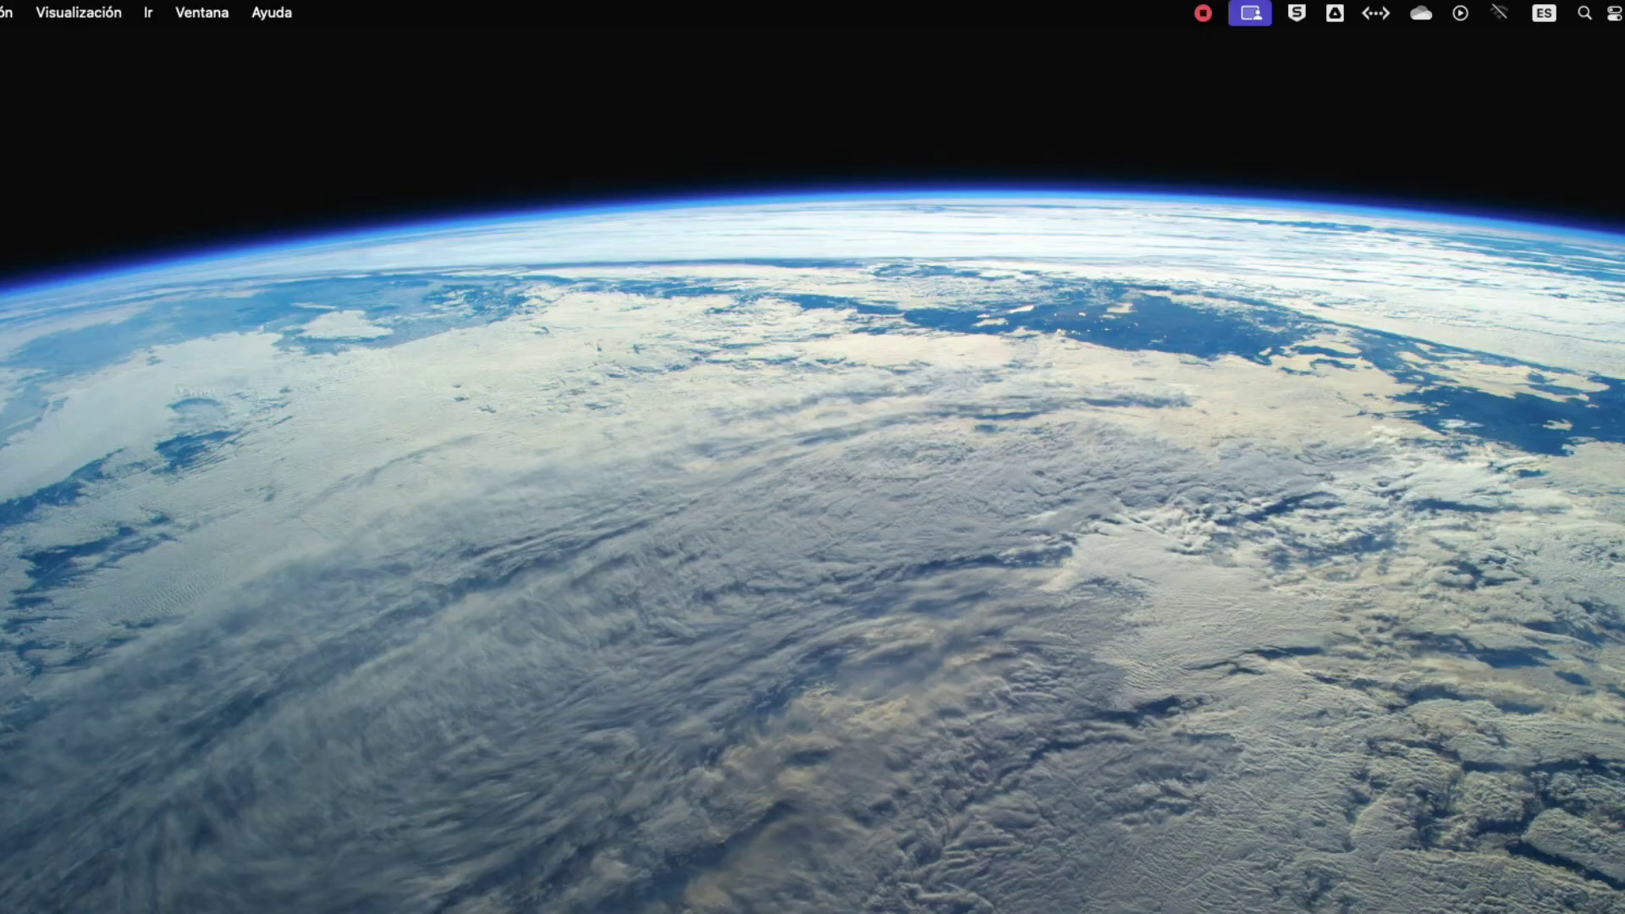
key(F4)
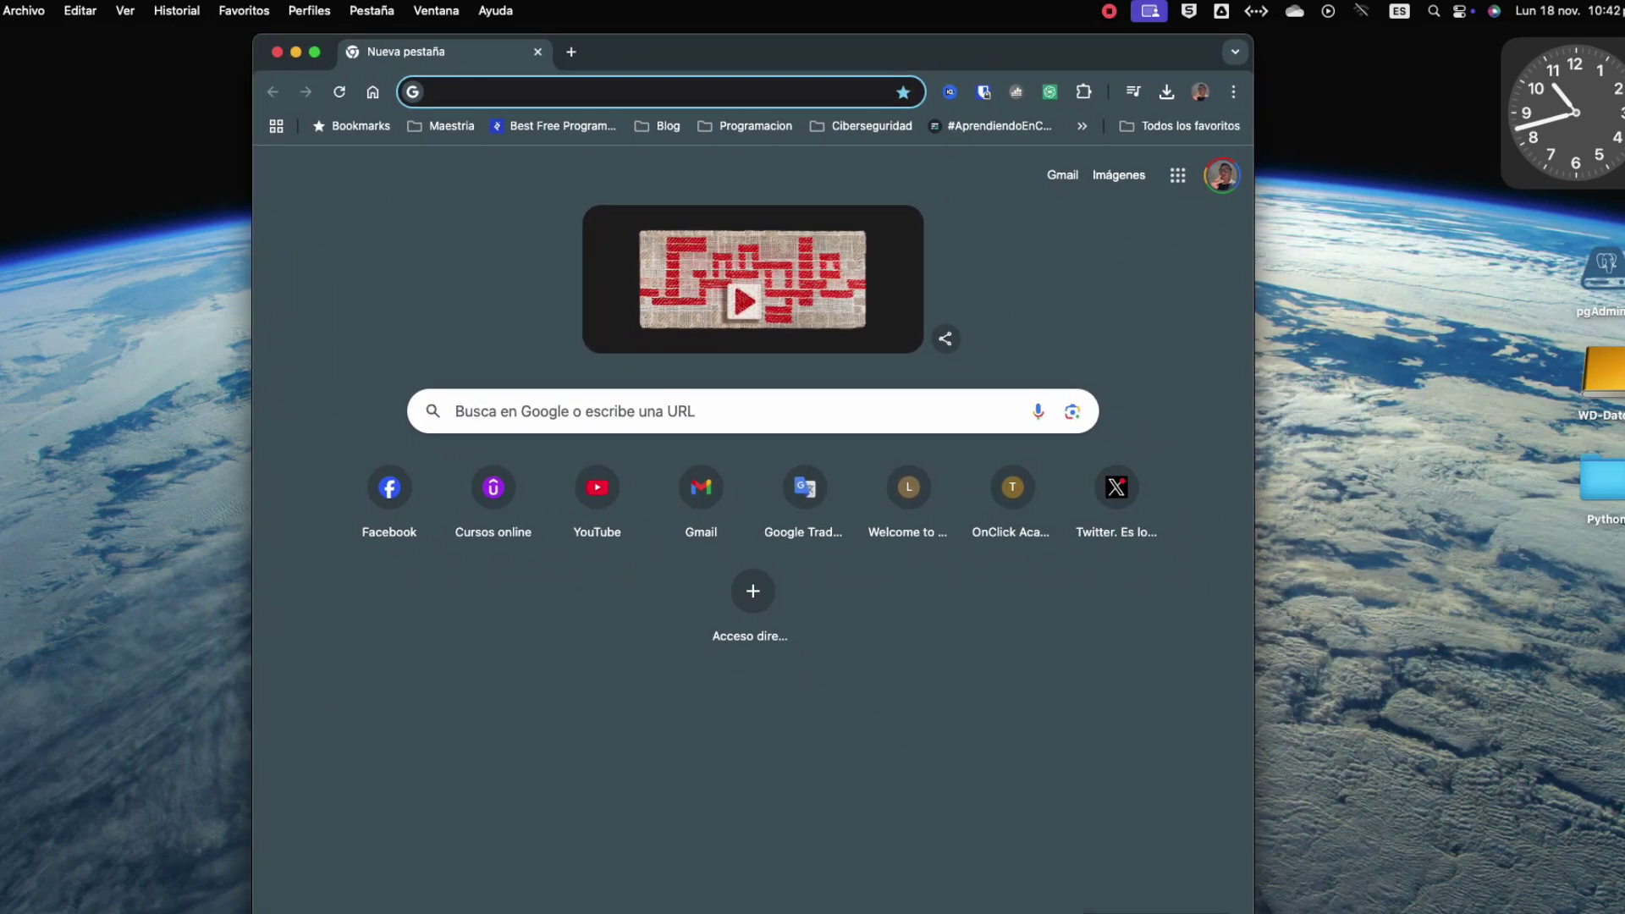
Search Google for 'pgadmin' and download pgadmin4-8.13-arm64.dmg from the macOS download page.
click(457, 411)
text(pgadmin)
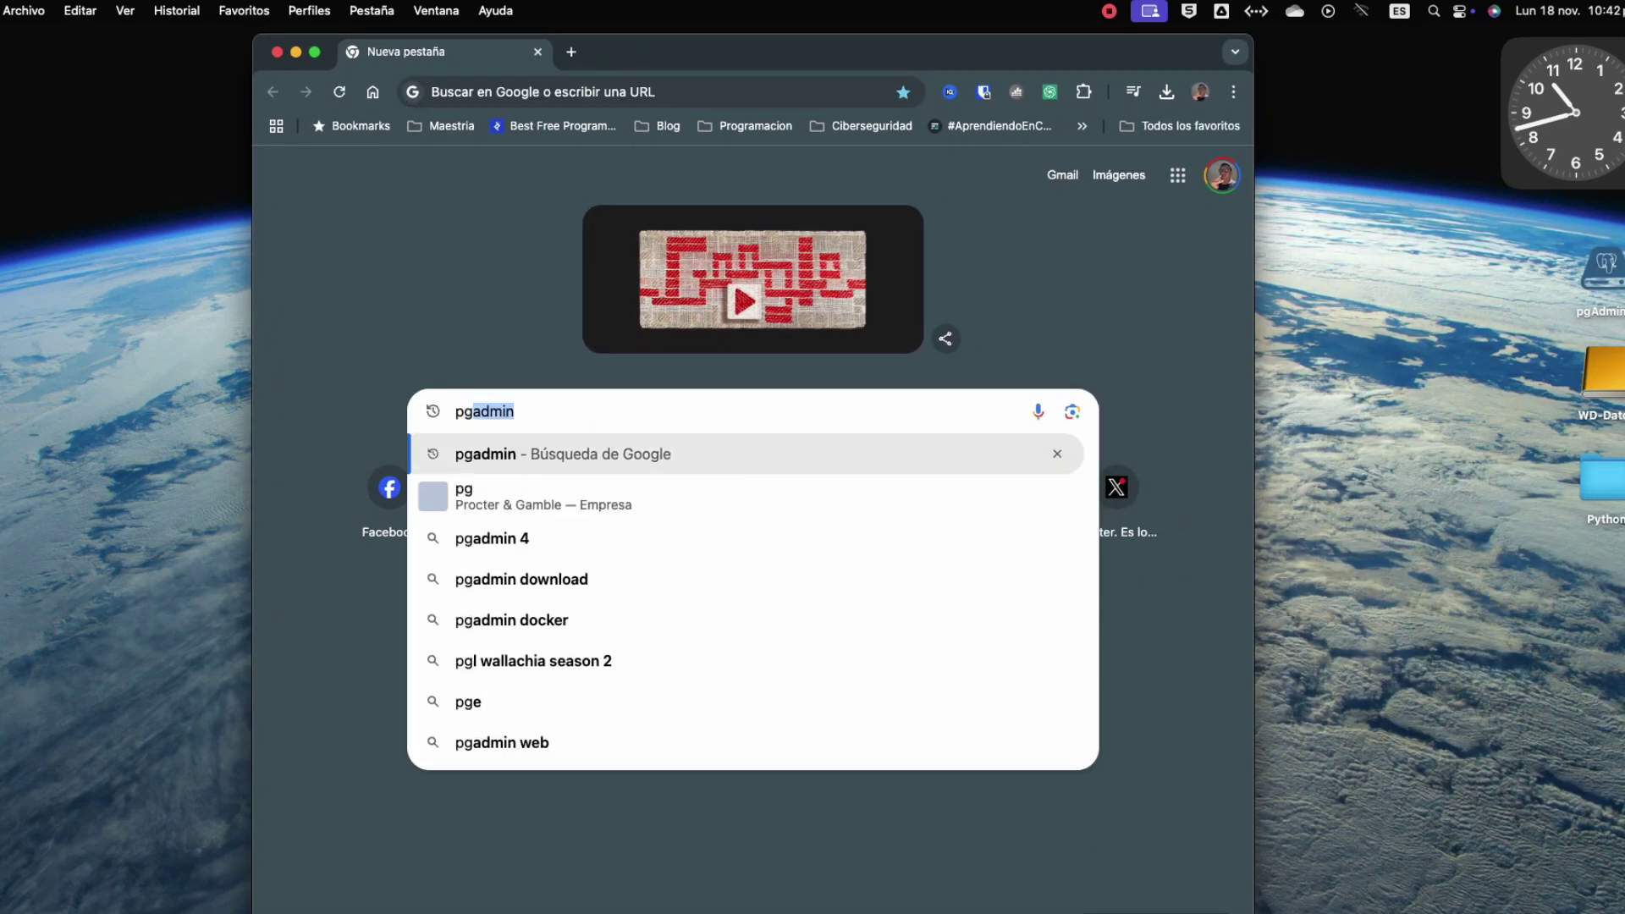
key(Return)
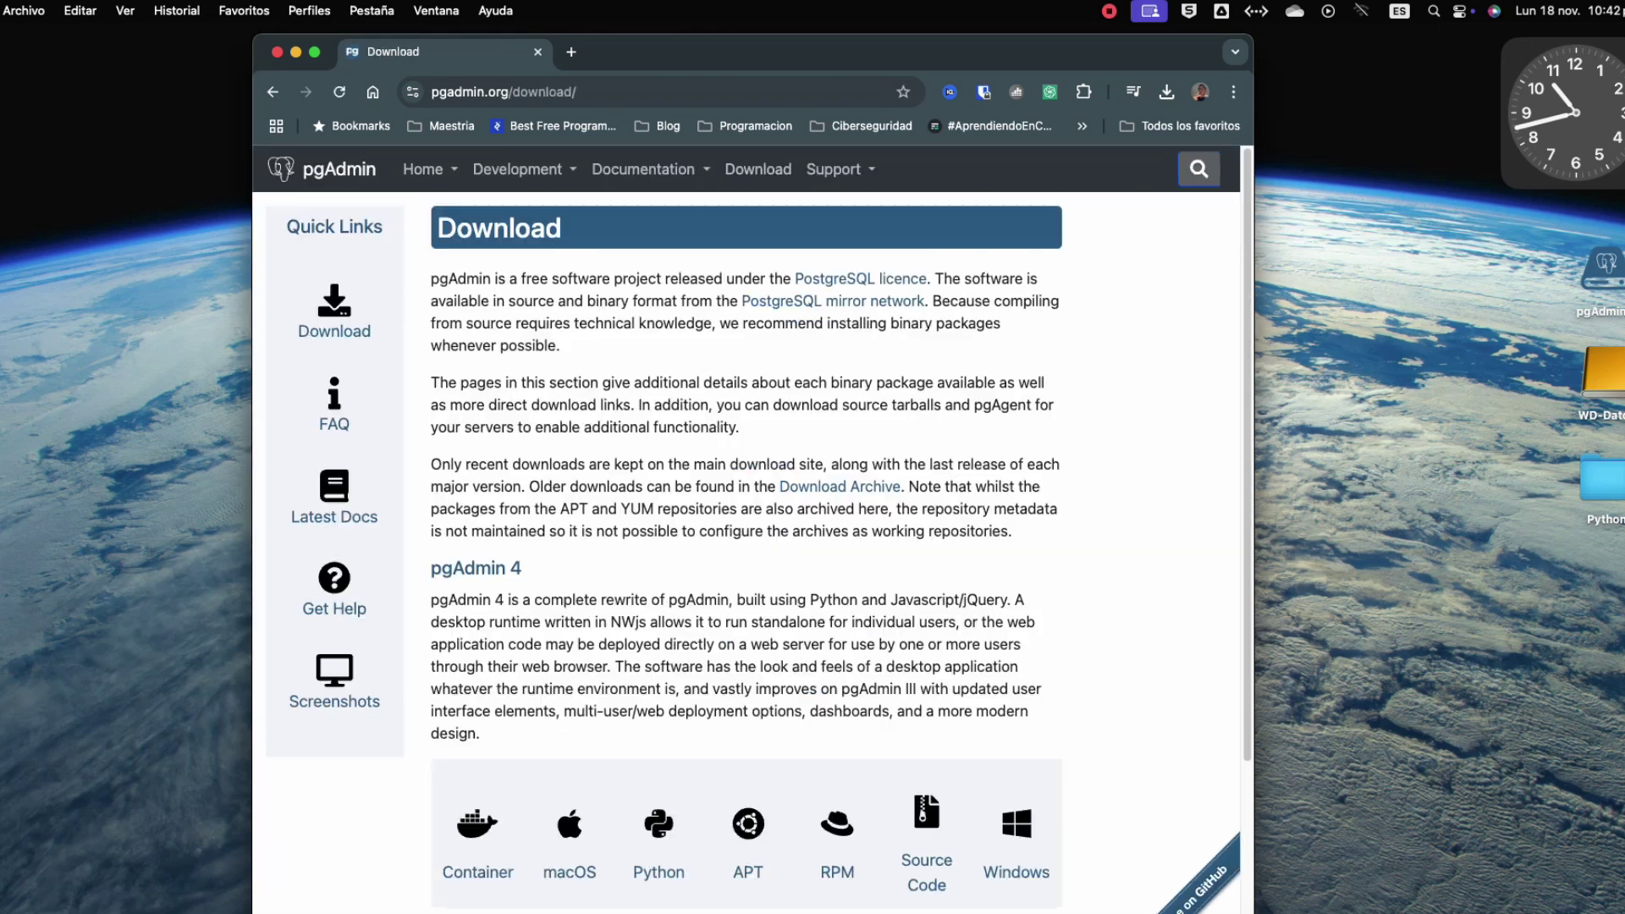
scroll(752, 528, down, 3)
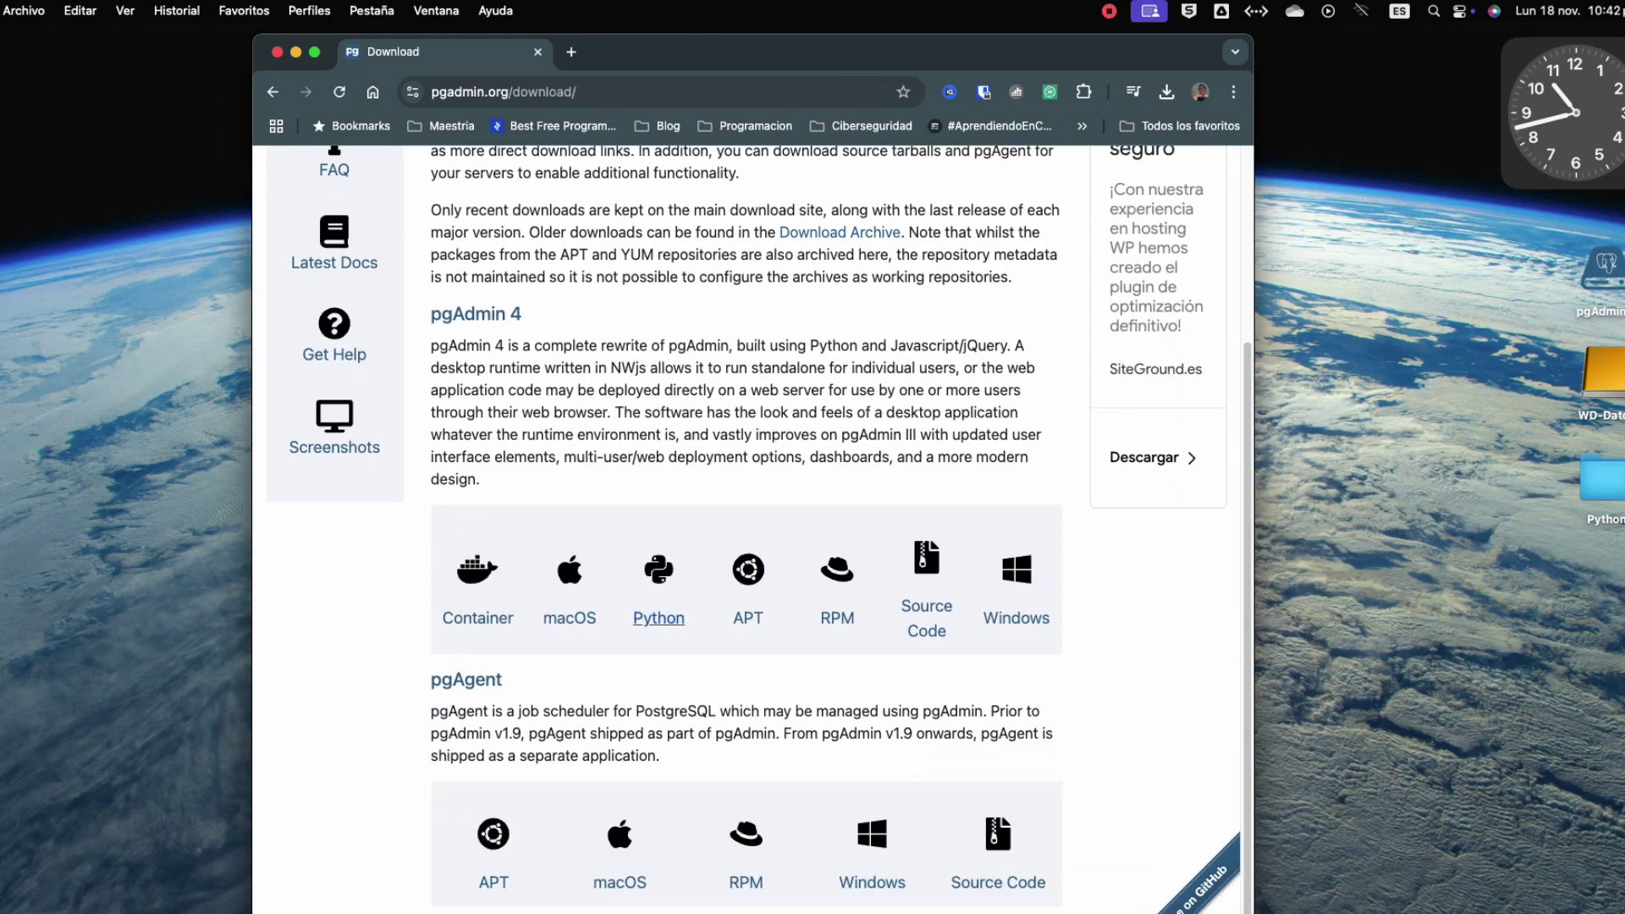
click(570, 618)
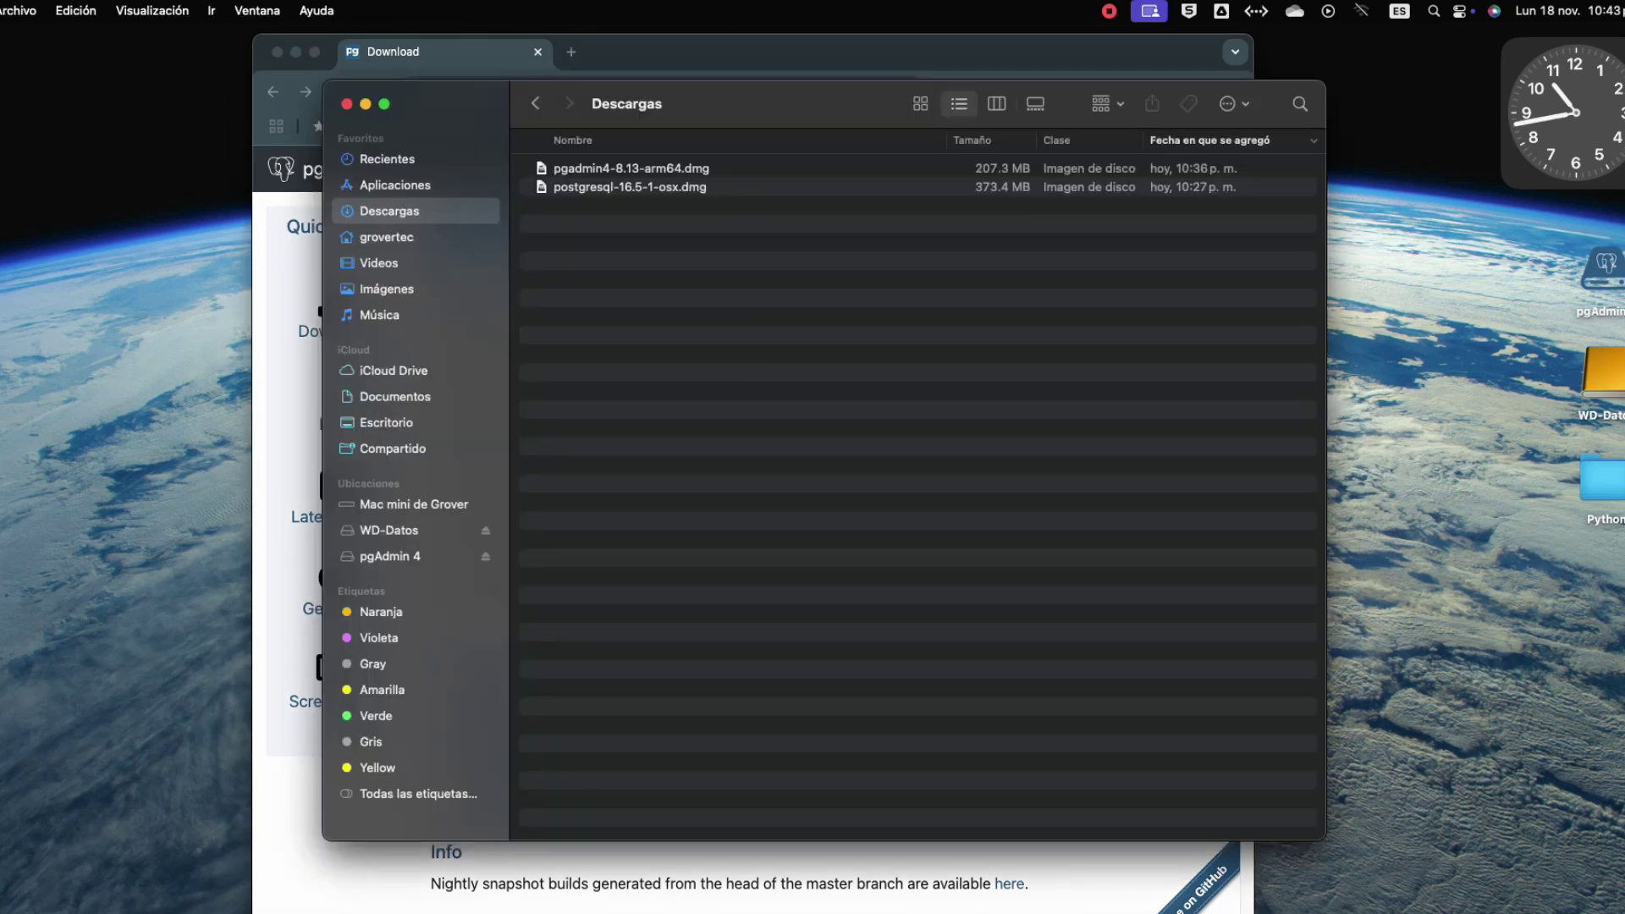
Open pgadmin4-8.13-arm64.dmg from the Descargas folder.
click(631, 168)
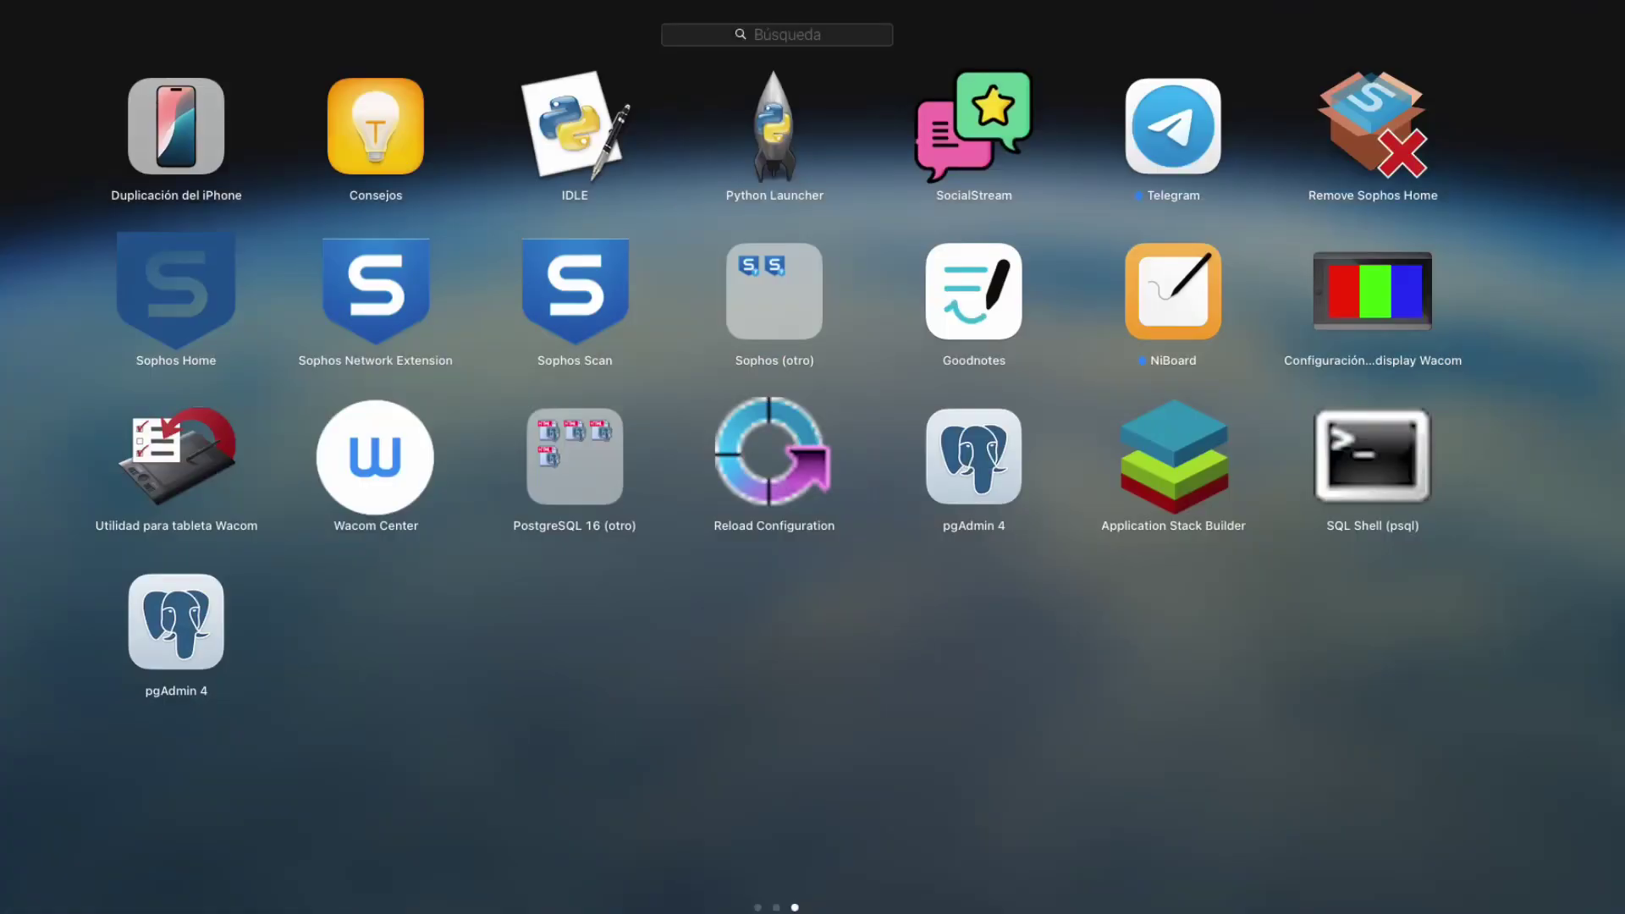
Launch pgAdmin 4 from Launchpad and close the leftover Finder window.
click(176, 623)
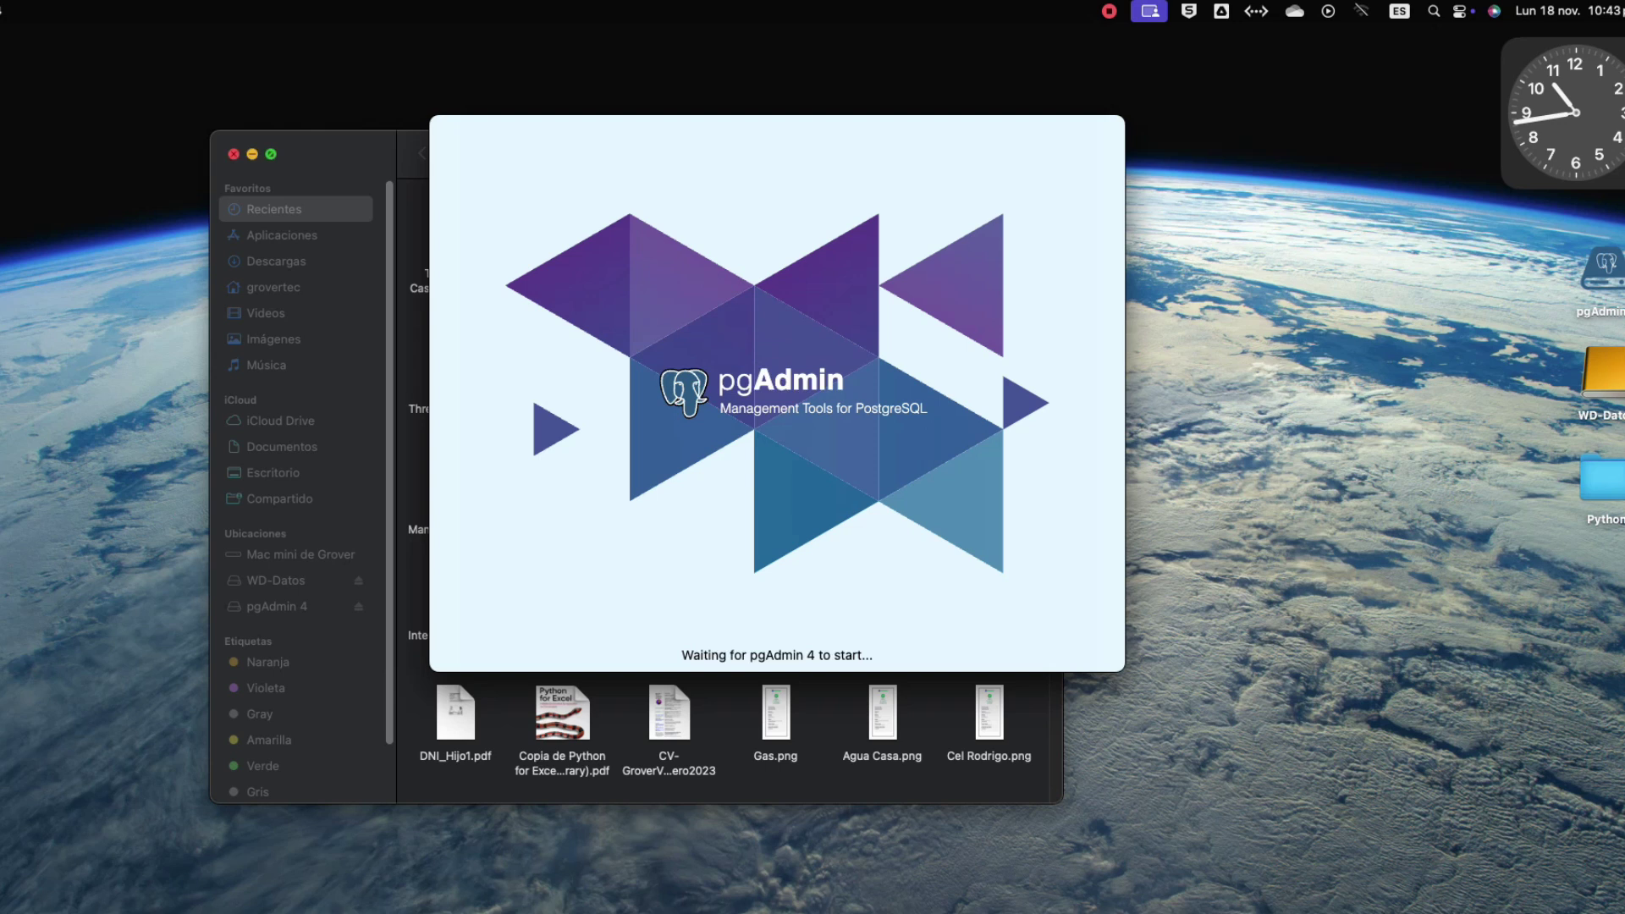
key(super+w)
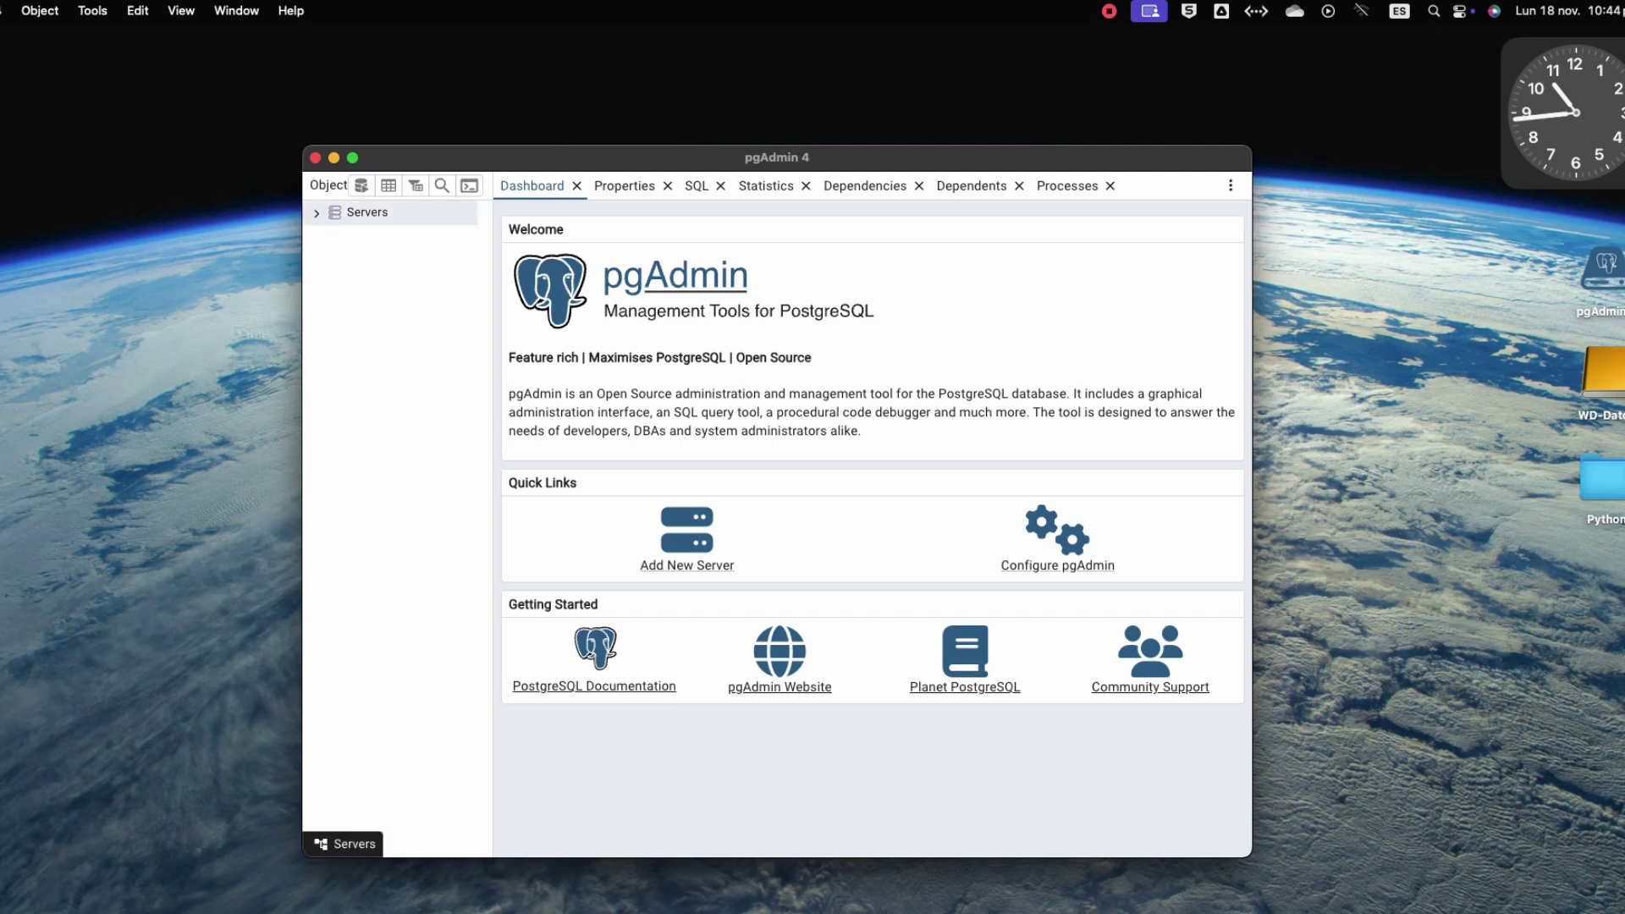
Connect to the PostgreSQL 16 server by entering the postgres password.
click(368, 212)
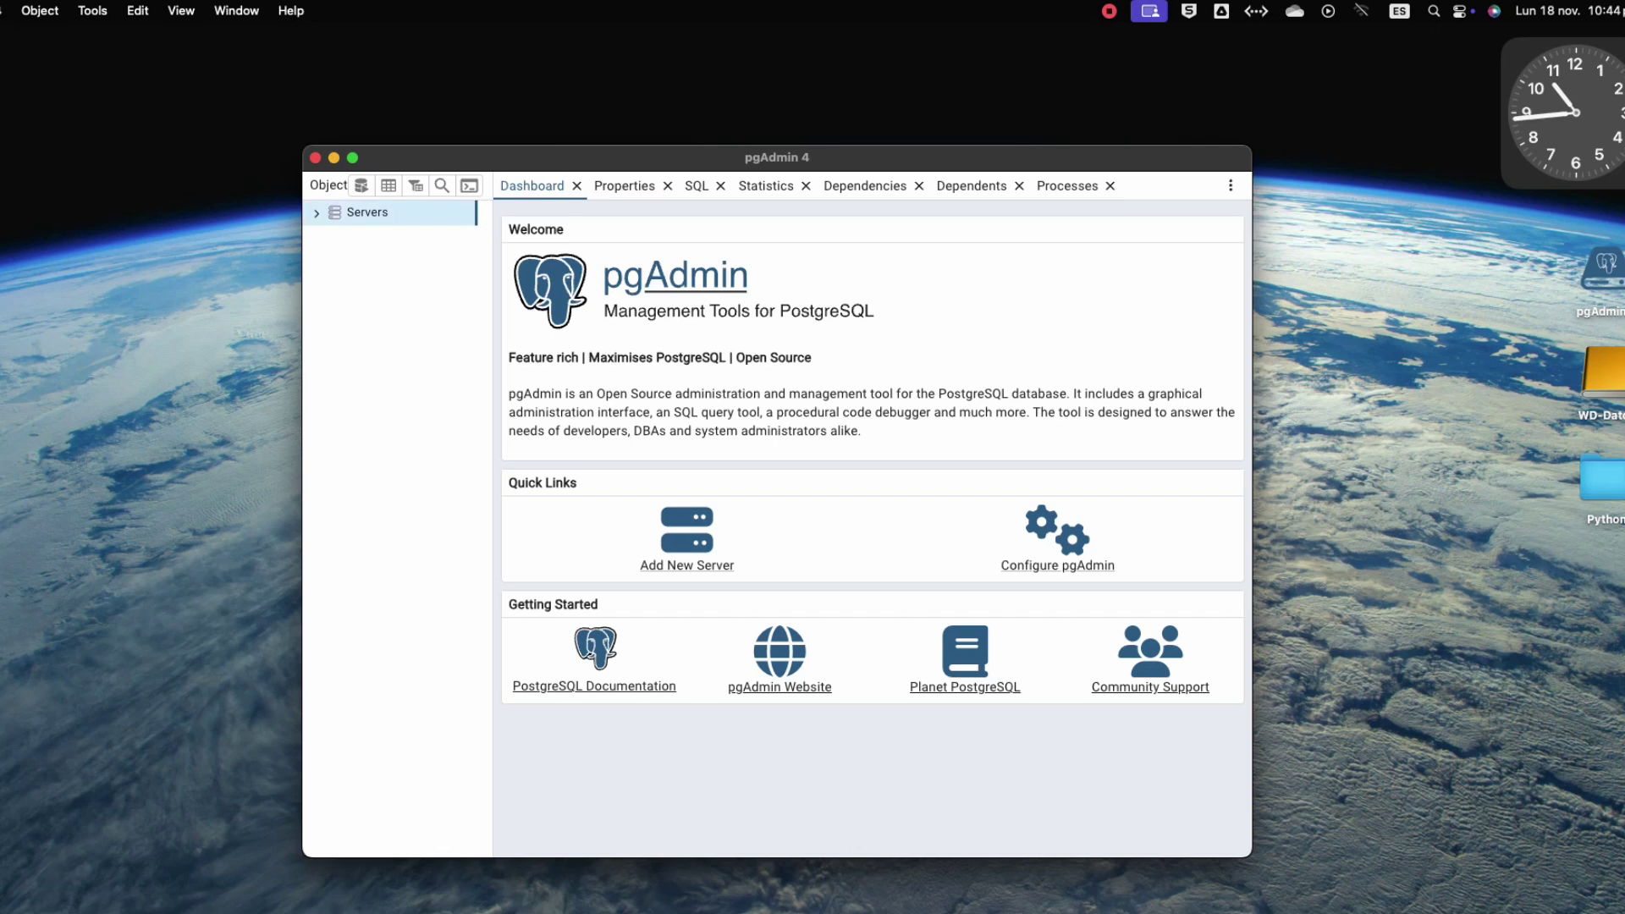
key(Right)
text(1234)
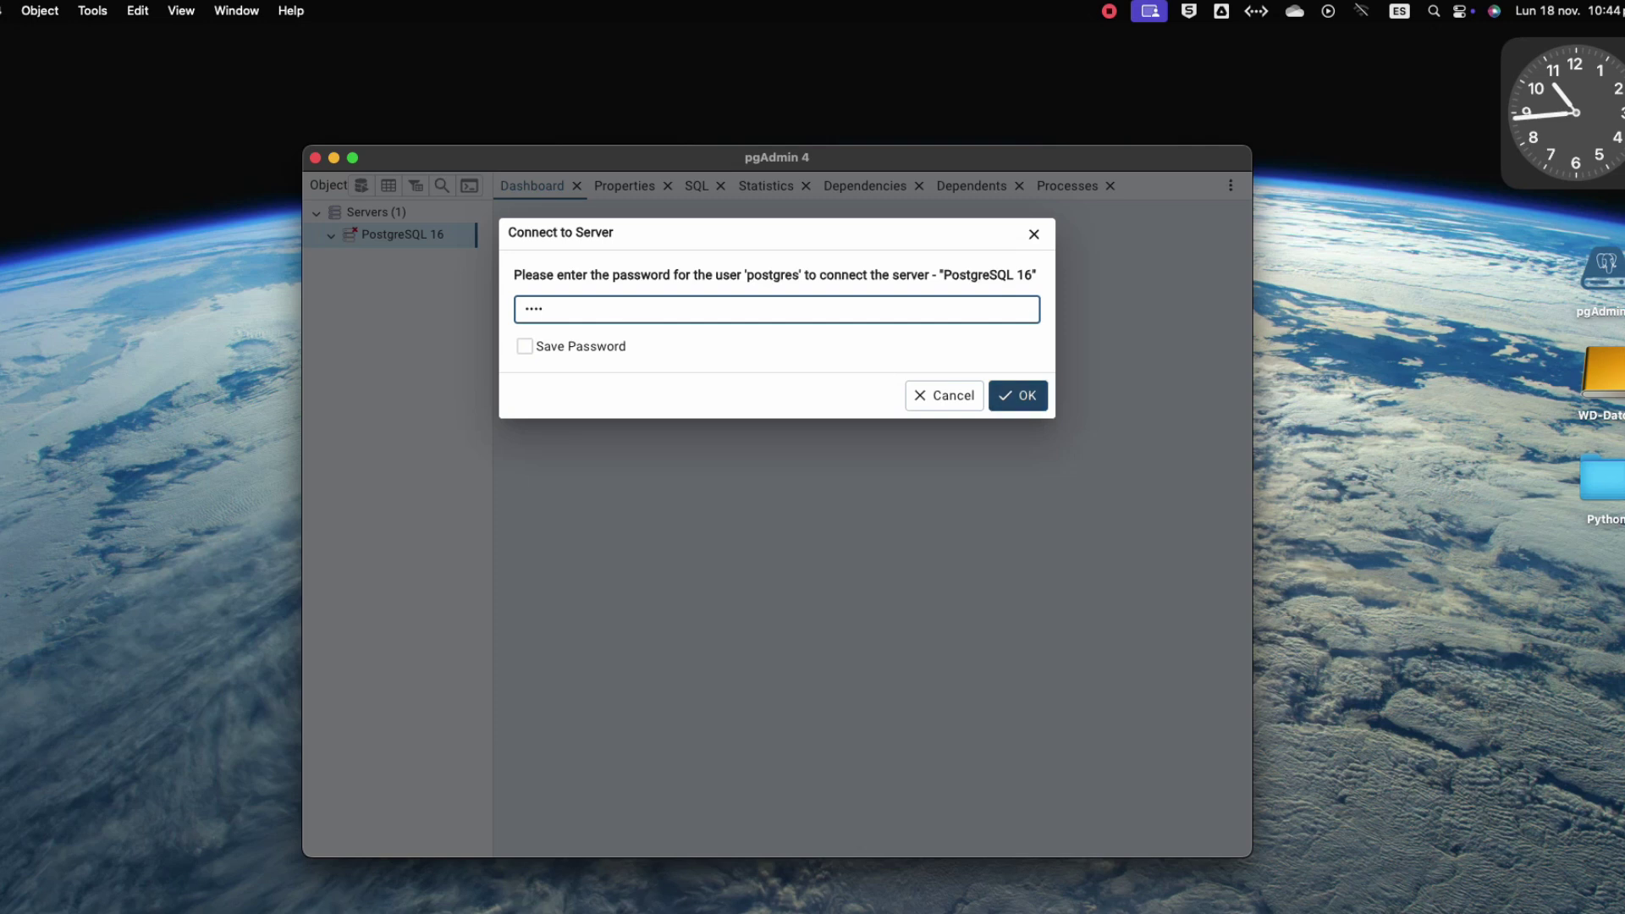
key(Return)
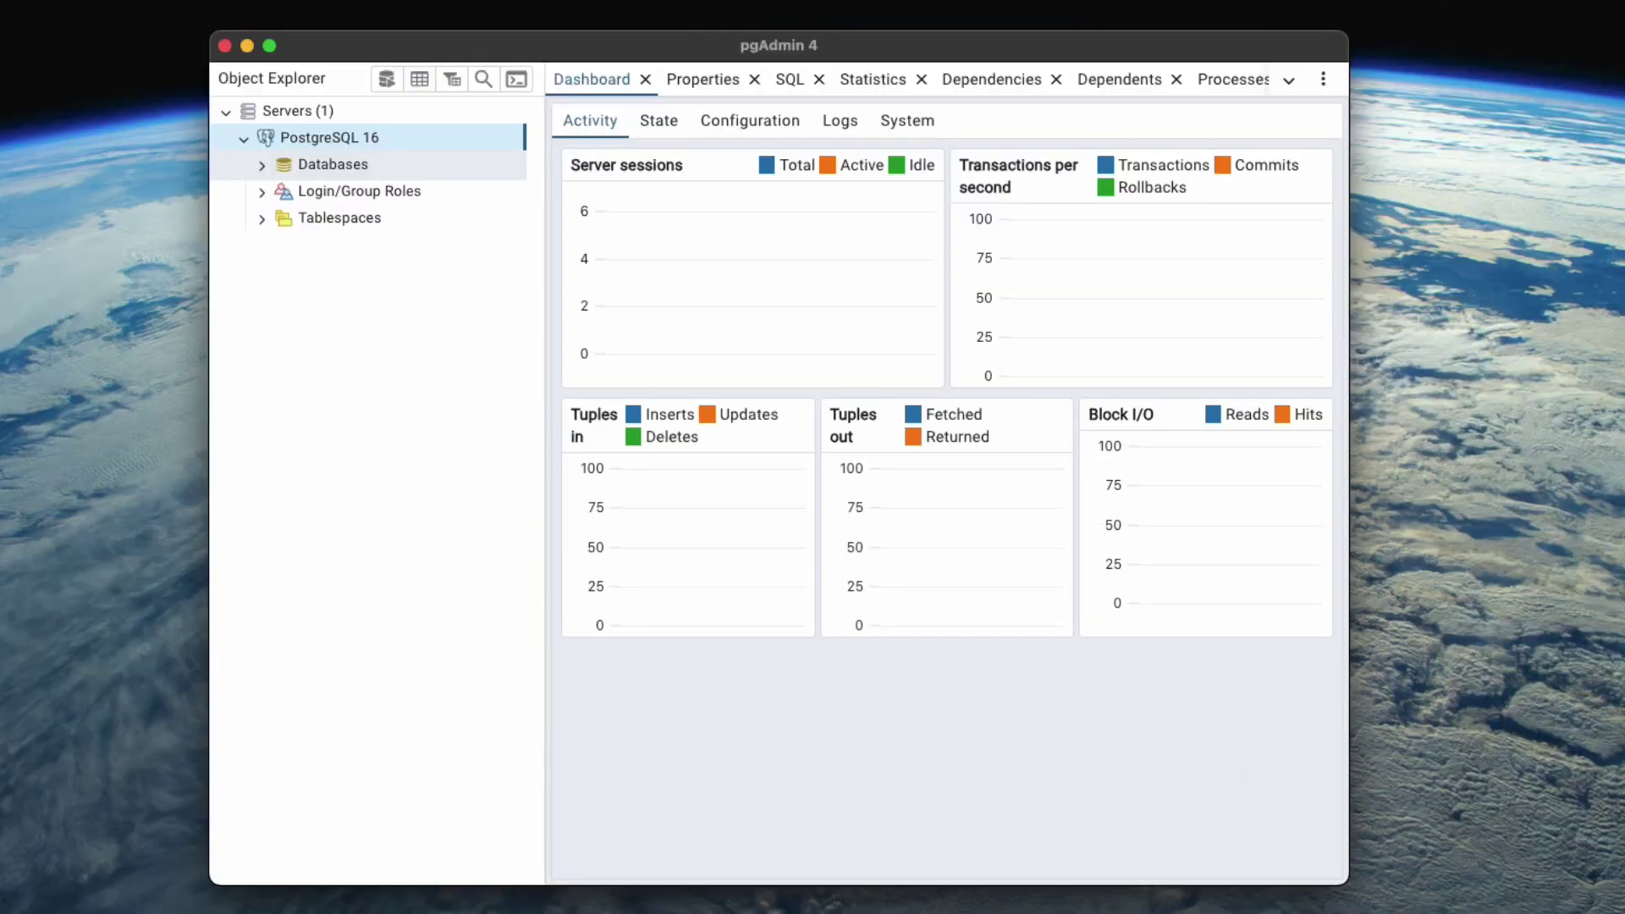
Expand Databases > postgres > Schemas to browse it, then collapse the postgres database again.
click(261, 164)
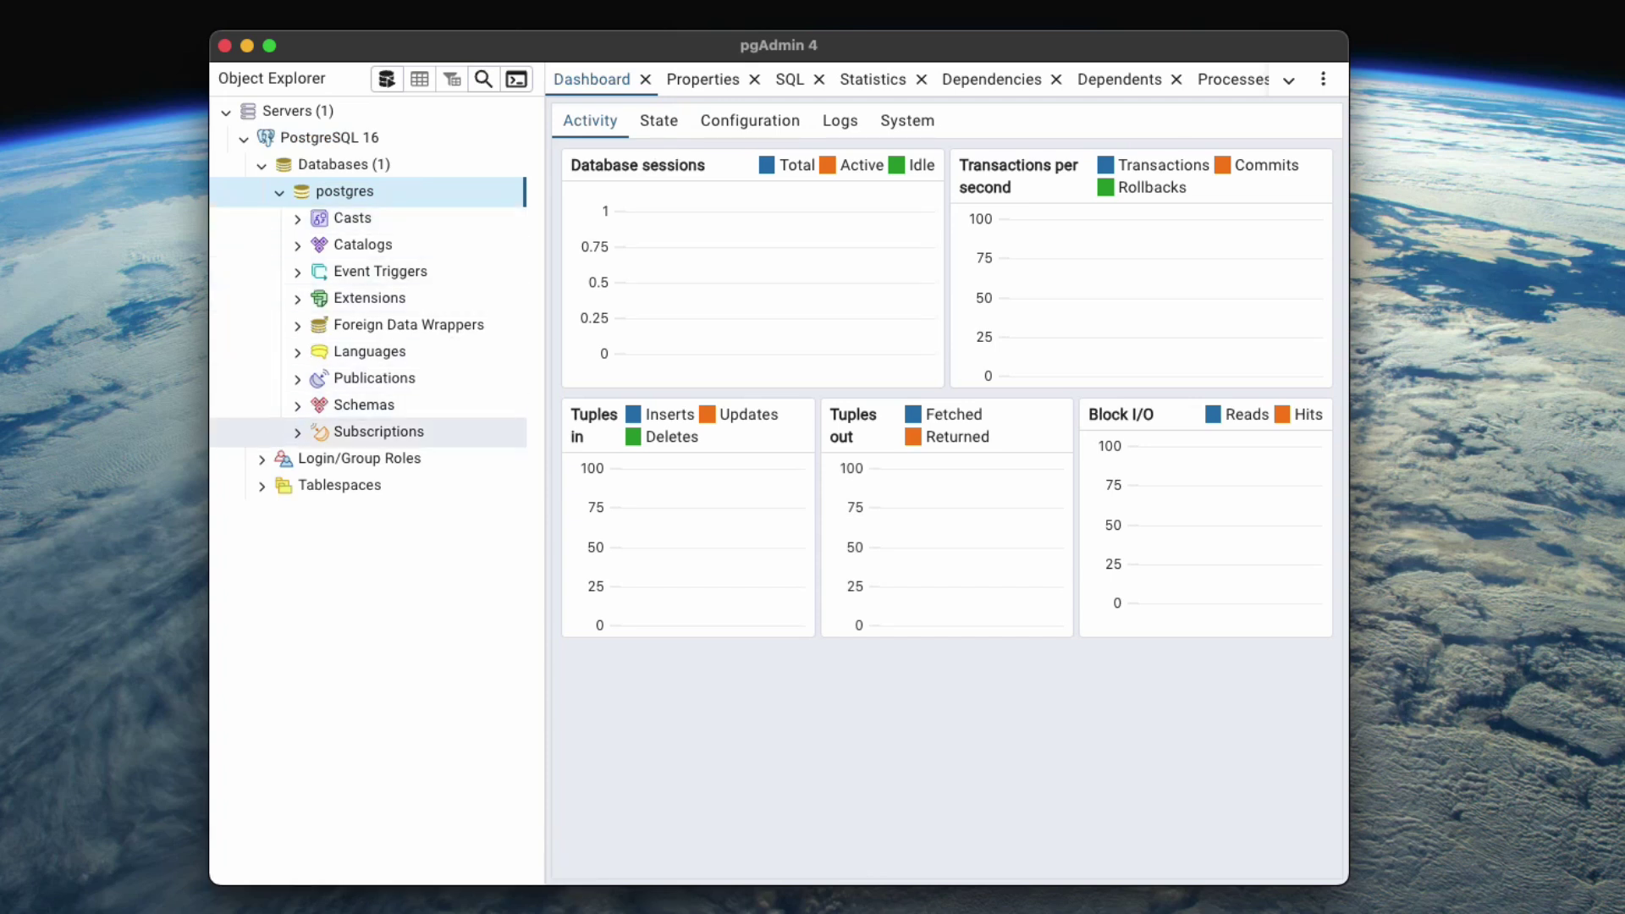
click(297, 405)
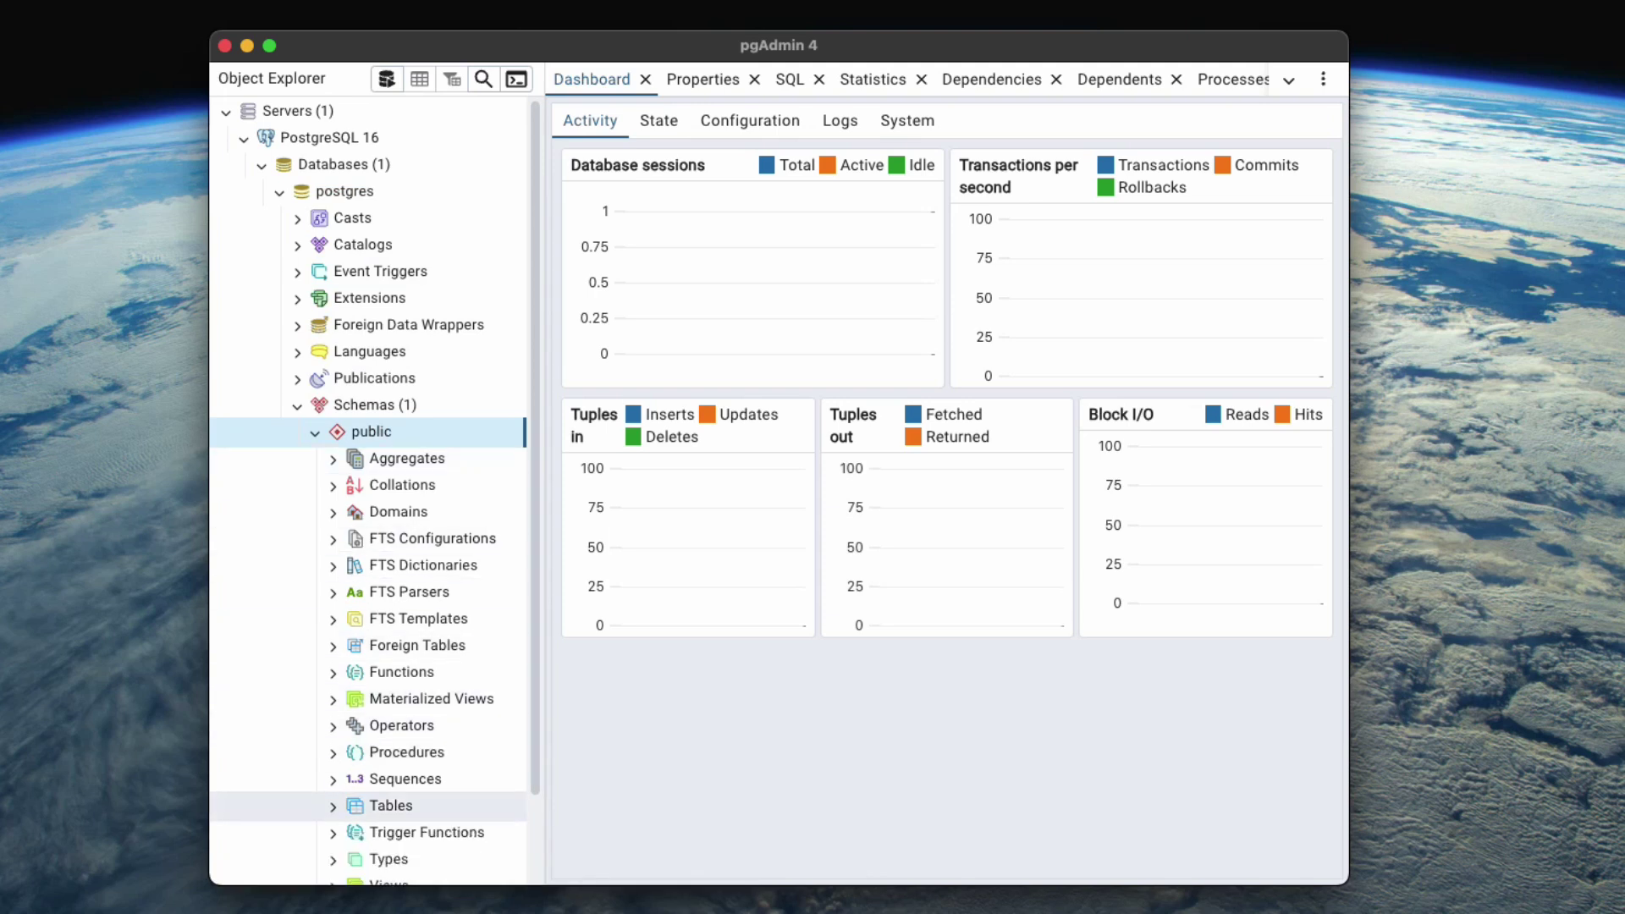
click(297, 405)
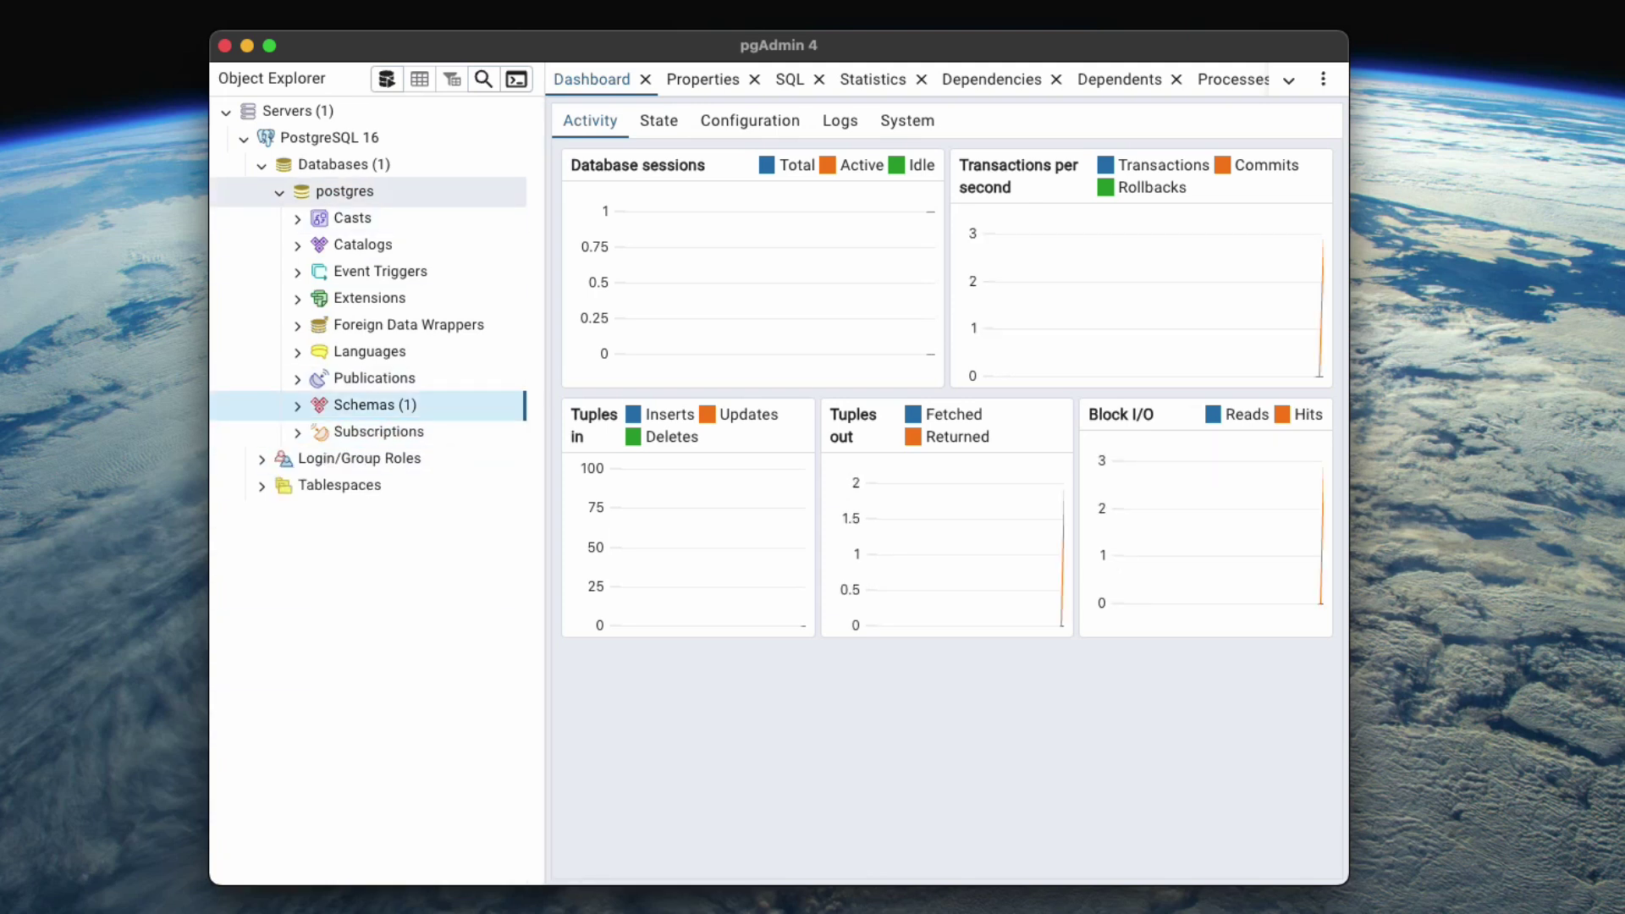
click(280, 191)
Create a new database named demo from the Databases context menu.
right_click(367, 168)
mouse_move(449, 184)
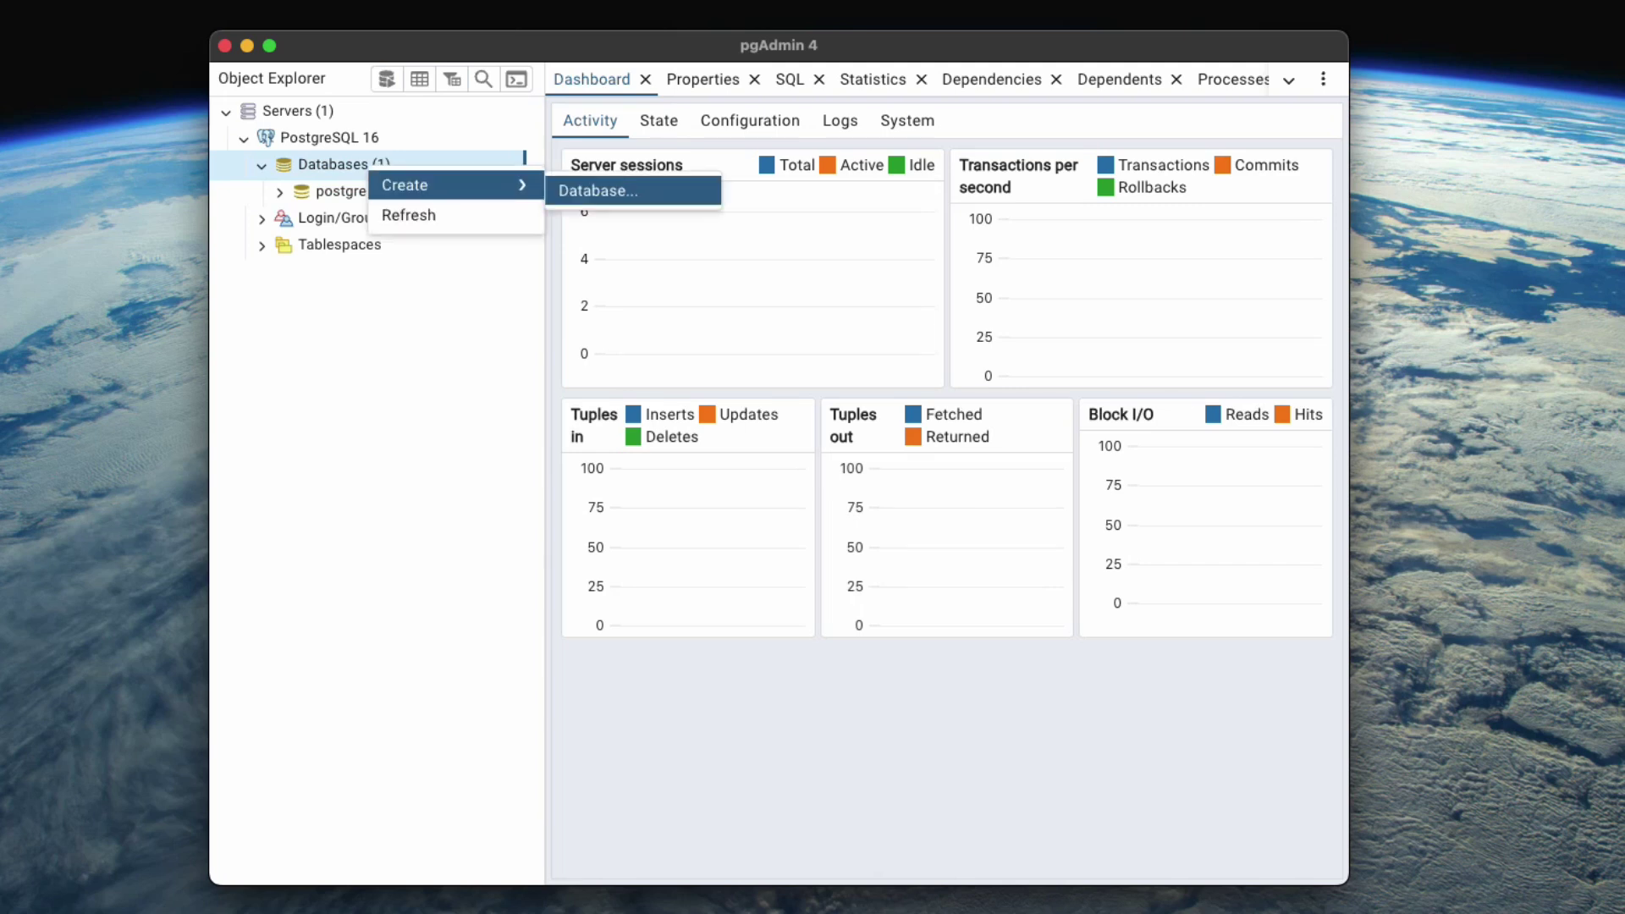
click(598, 191)
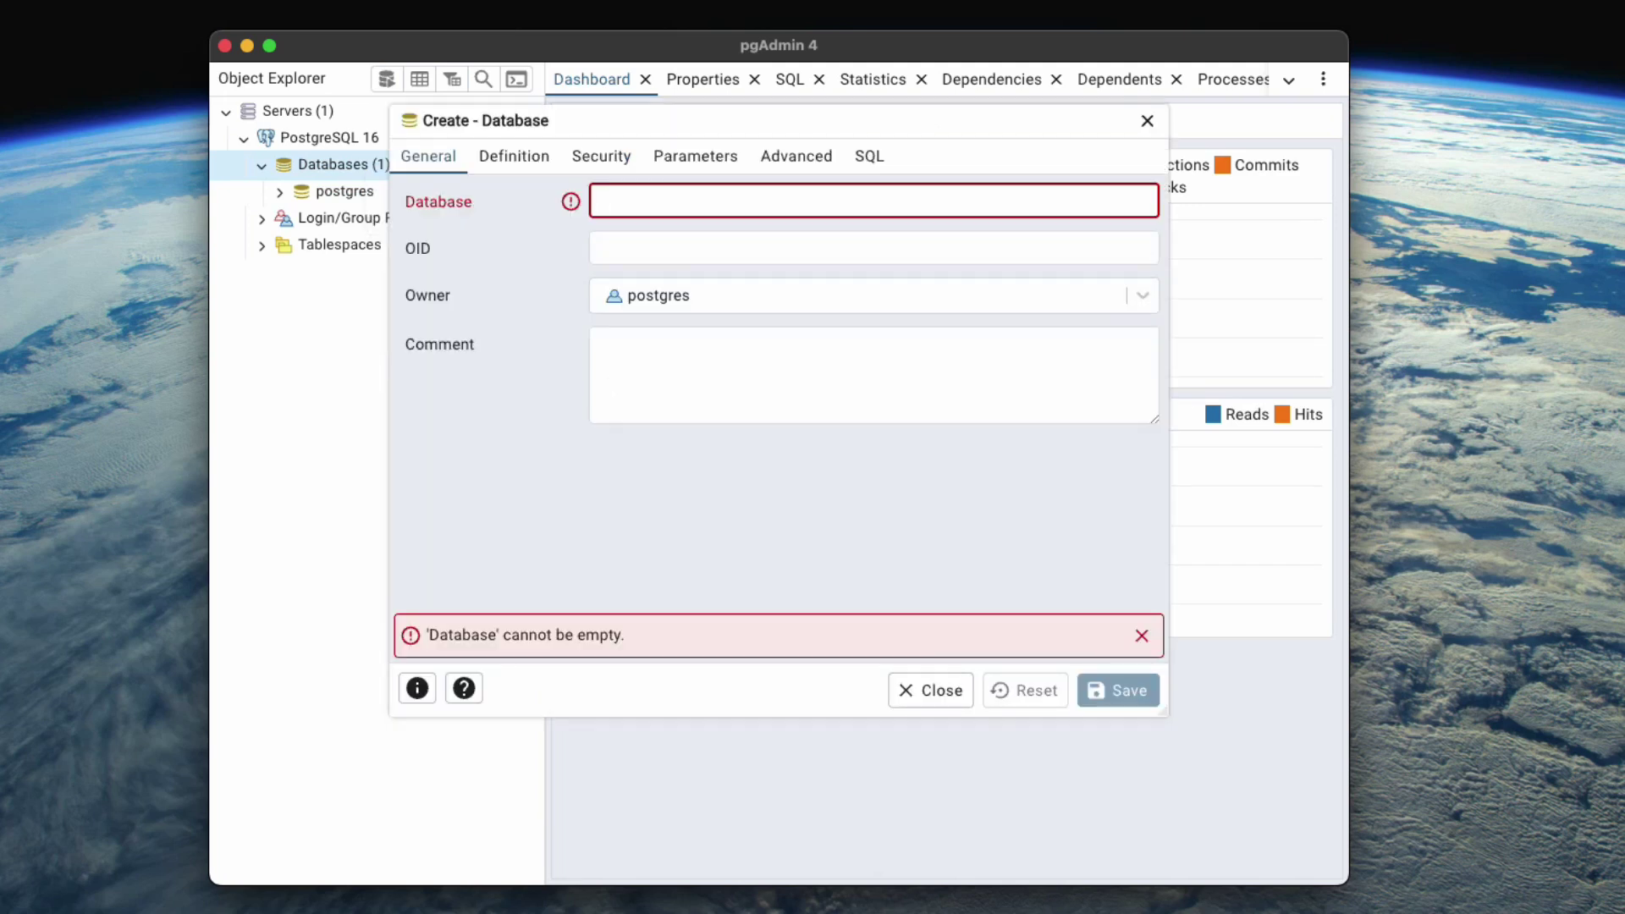
text(demo)
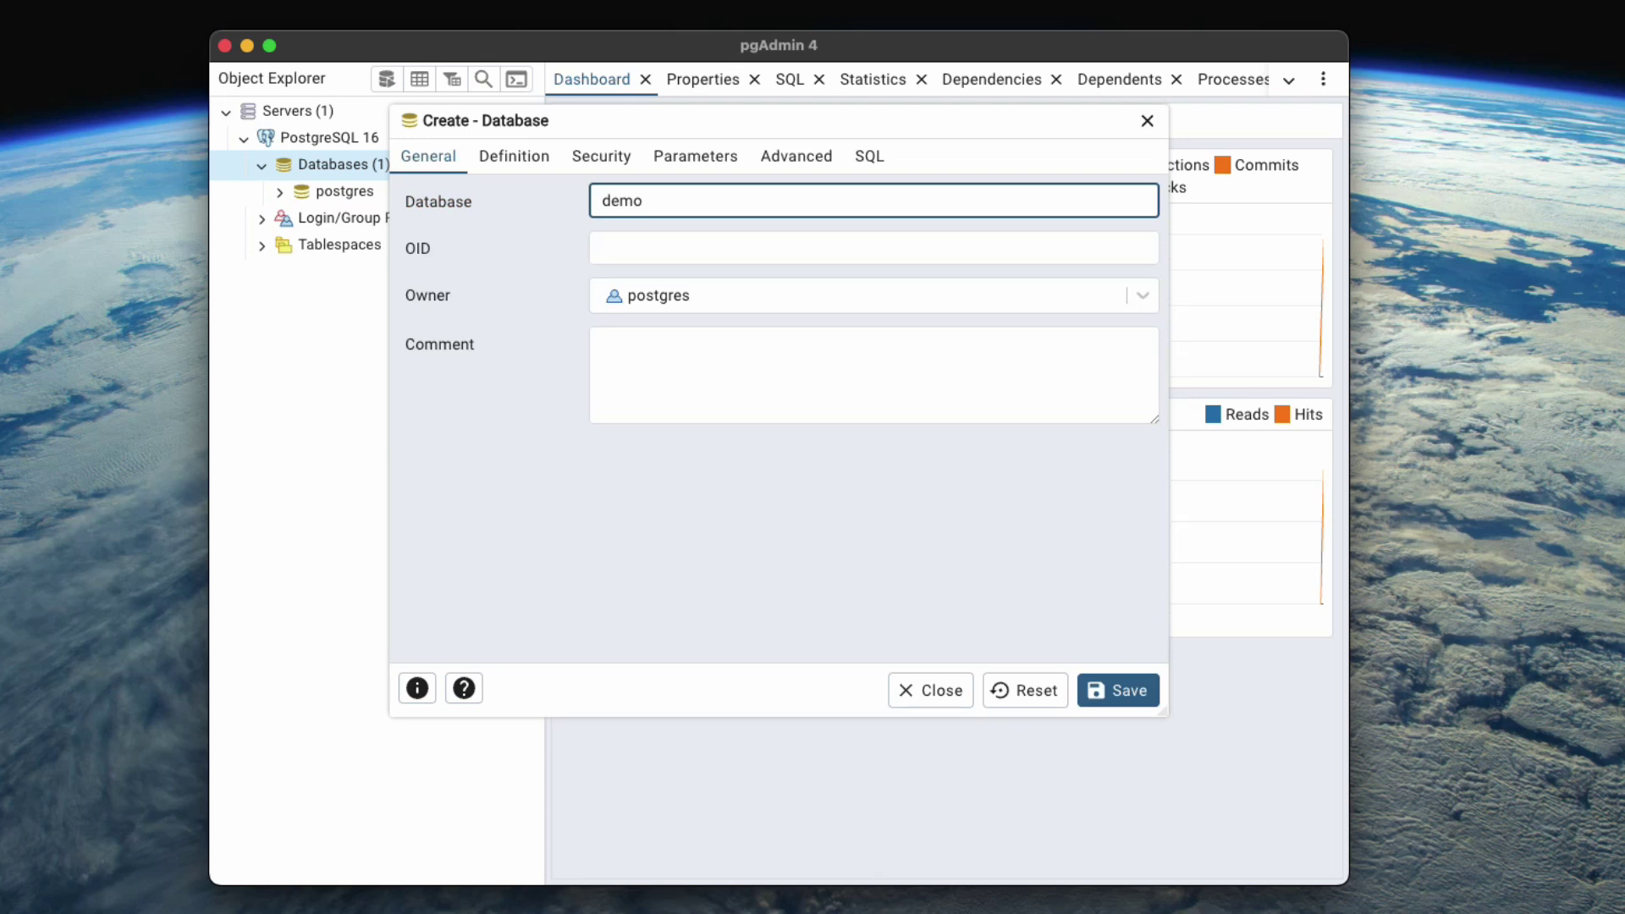
key(Return)
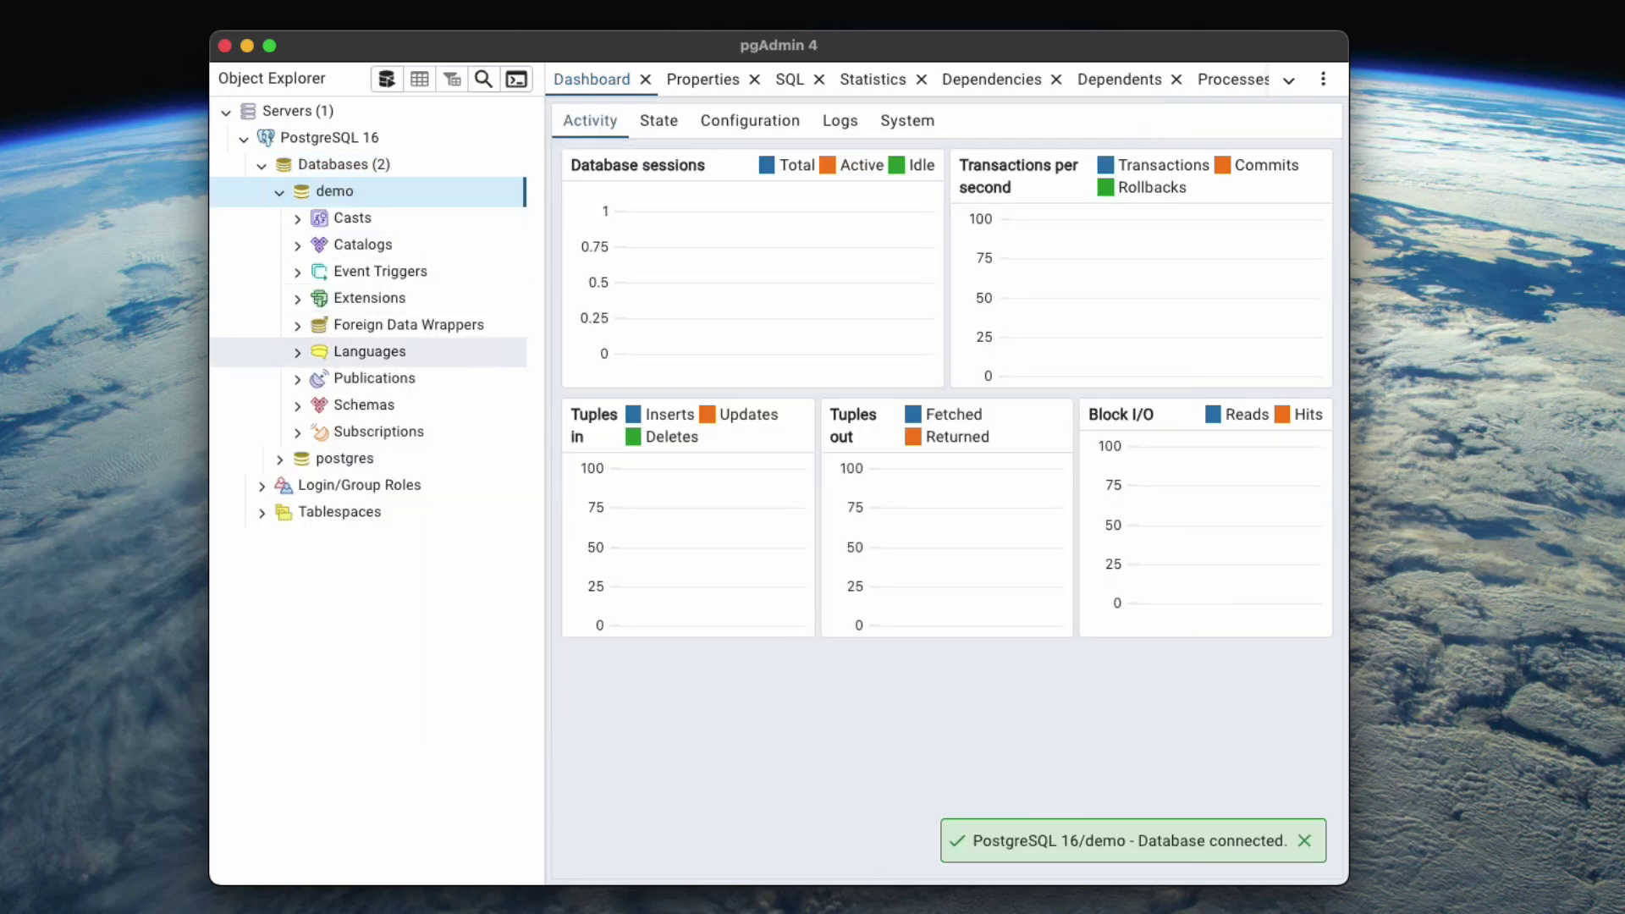
Expand demo's Schemas > public and select its Tables group.
click(364, 404)
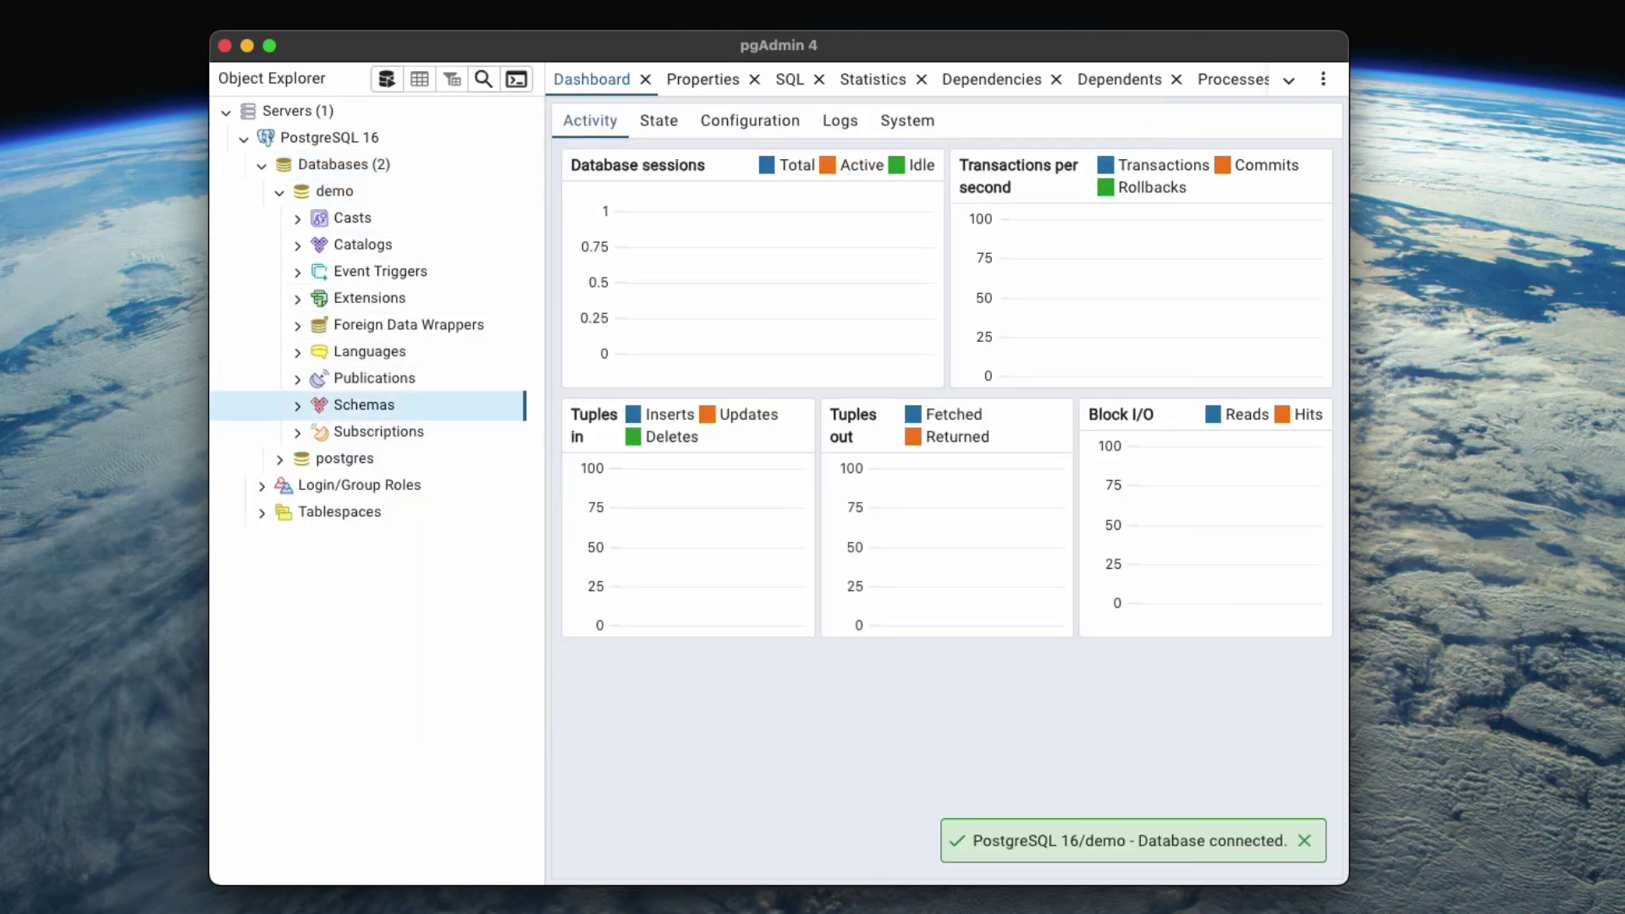
double_click(364, 404)
double_click(371, 431)
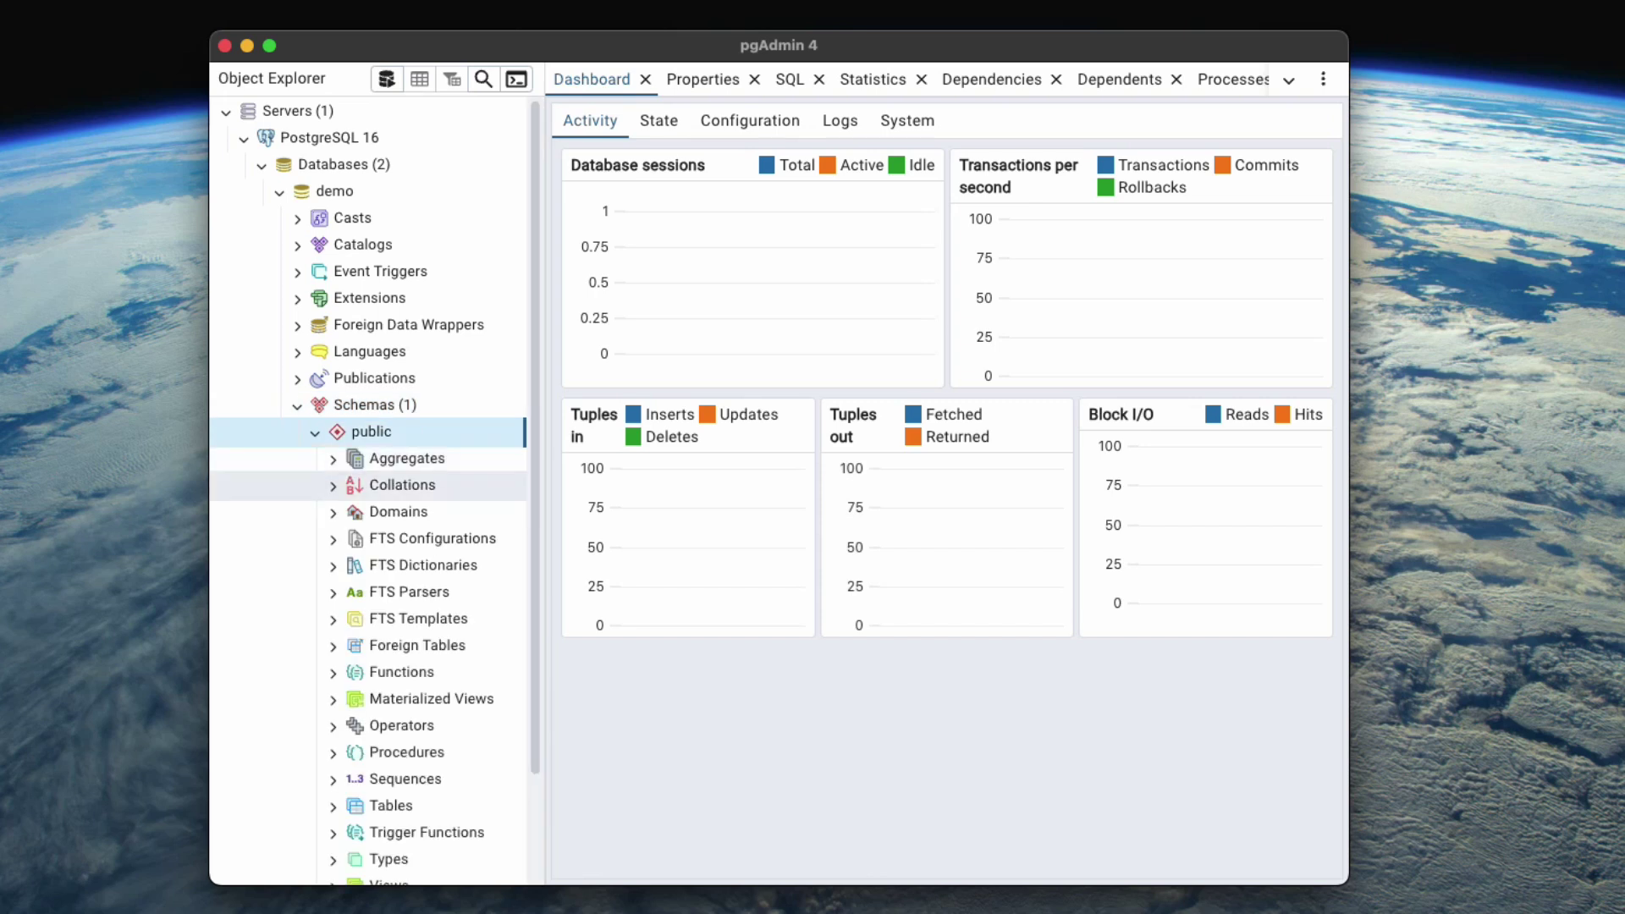
click(391, 806)
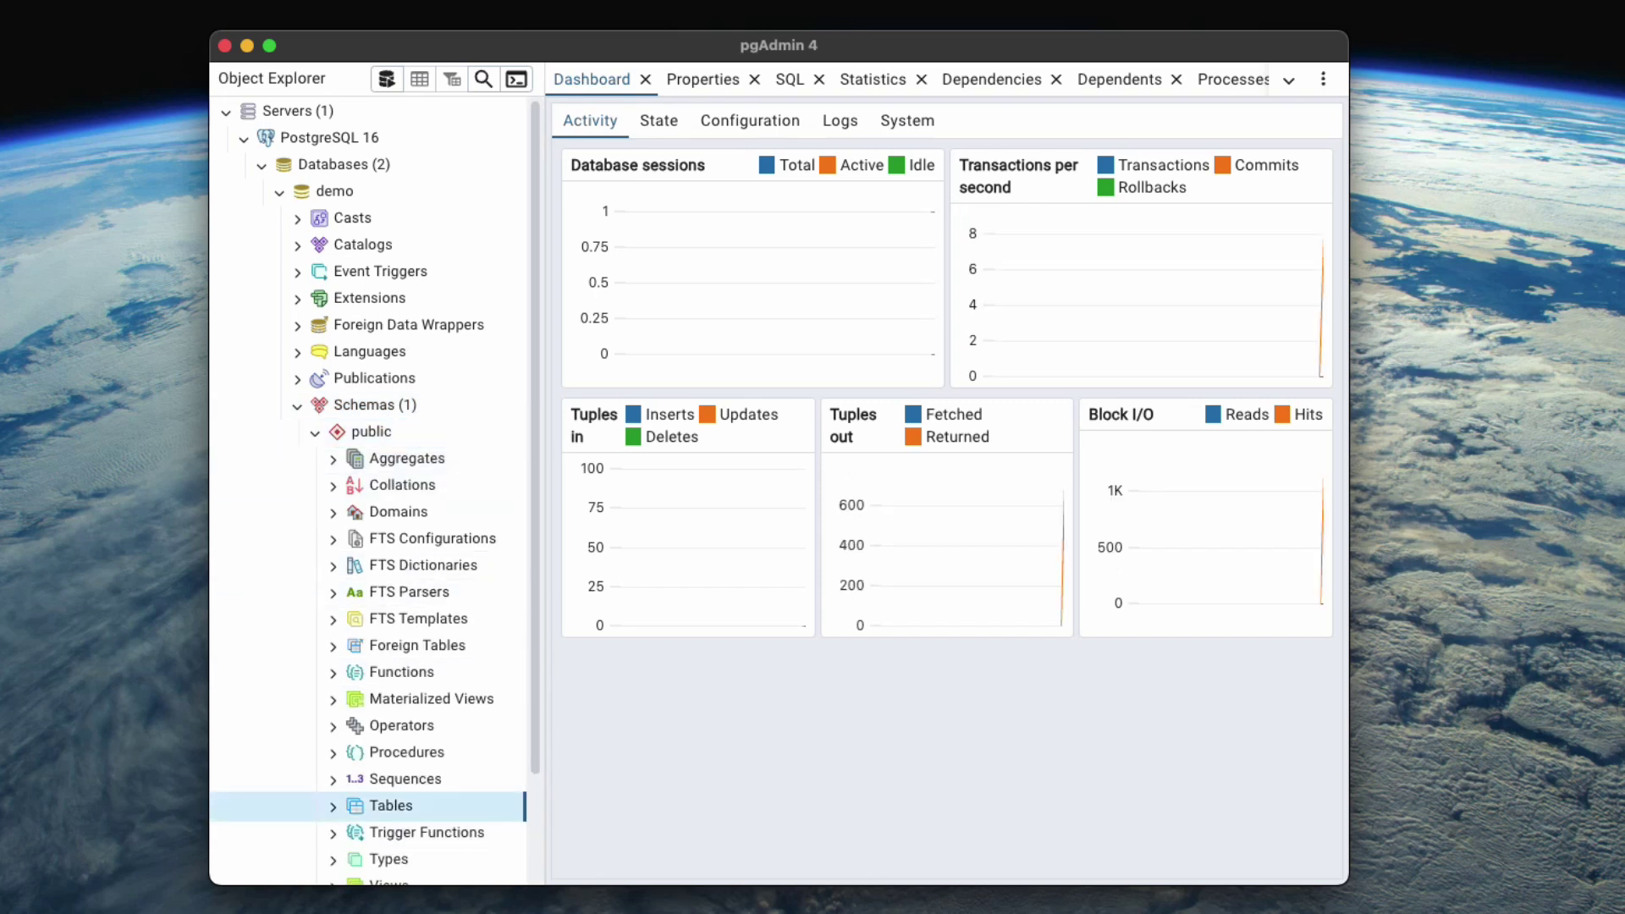
Start a new table named libros under Tables and move to its Columns tab.
right_click(414, 805)
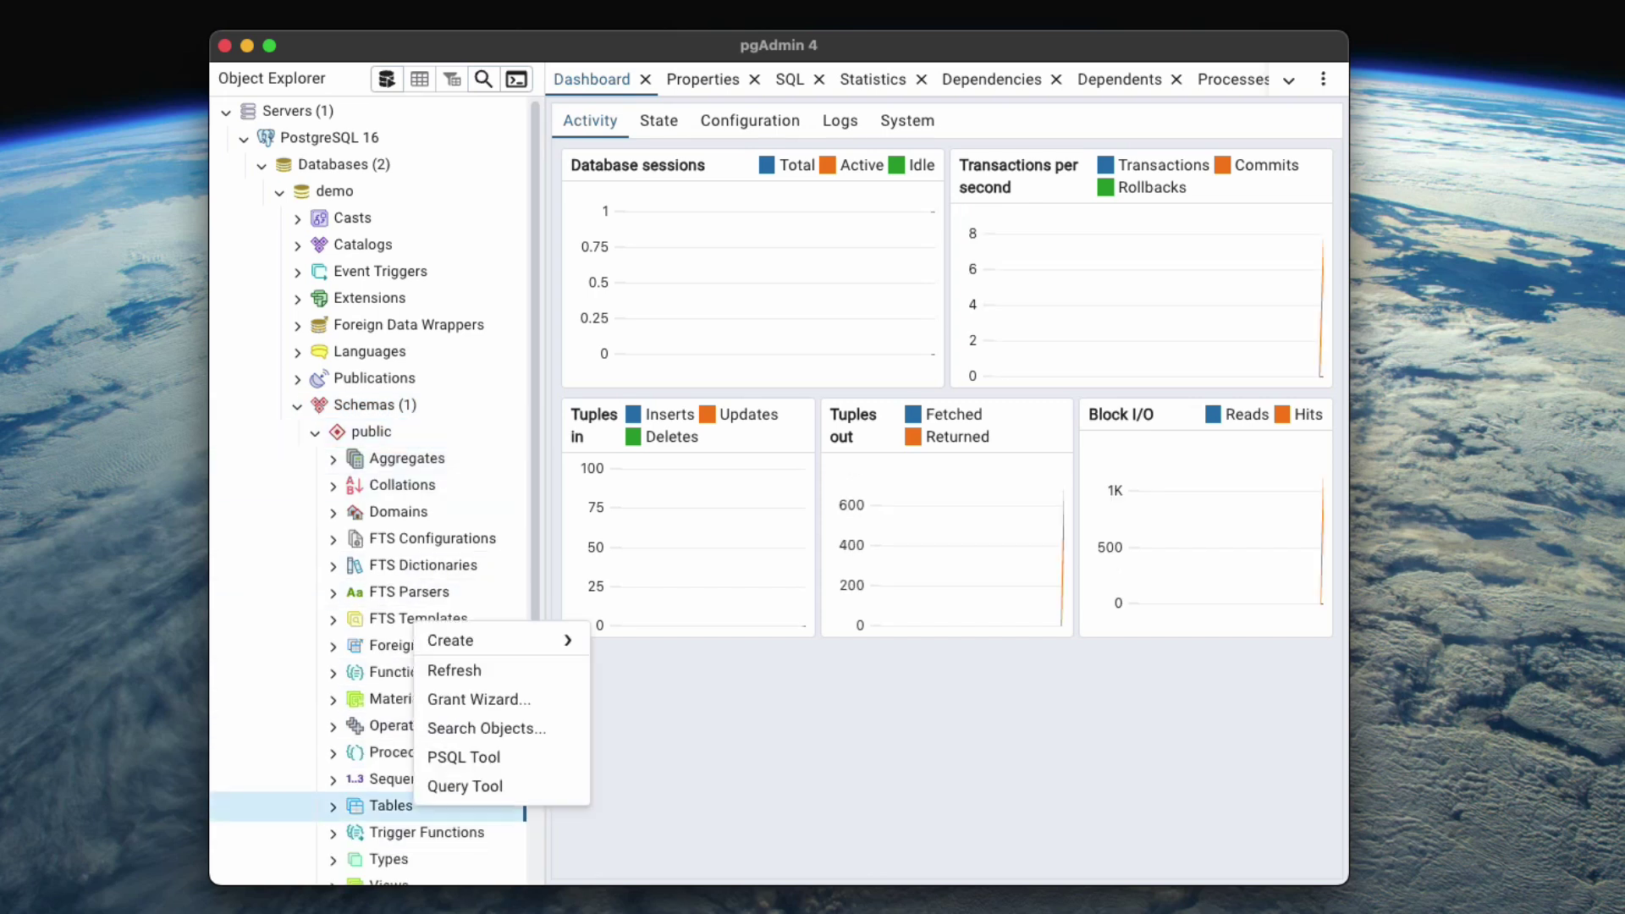
mouse_move(500, 641)
click(630, 646)
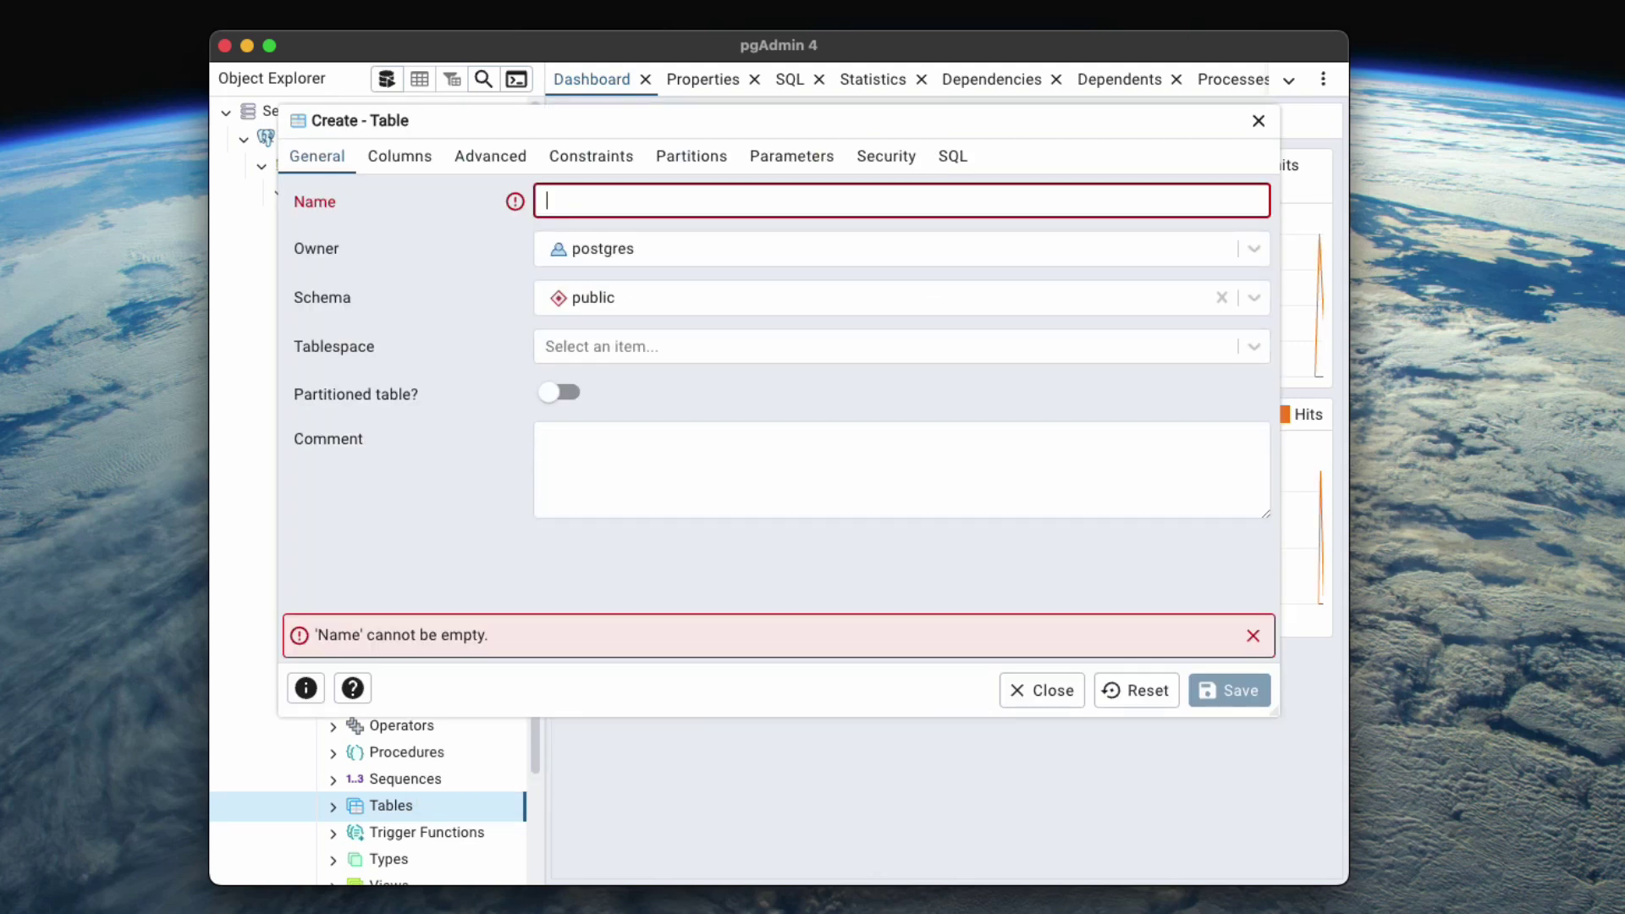
text(libros)
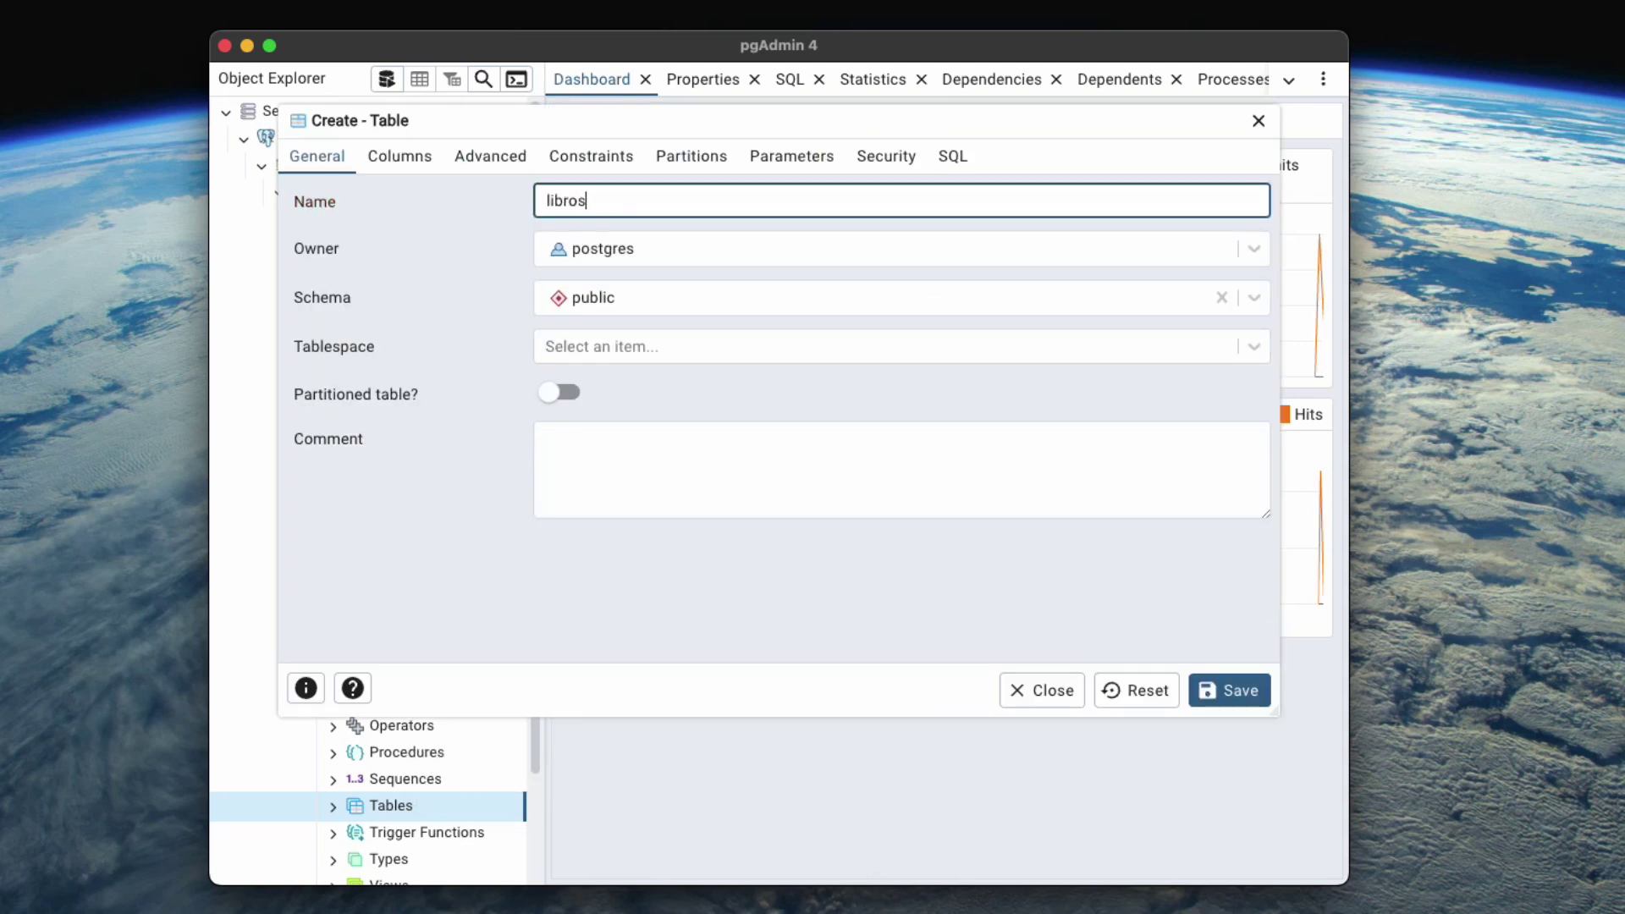
key(ctrl+shift+bracketright)
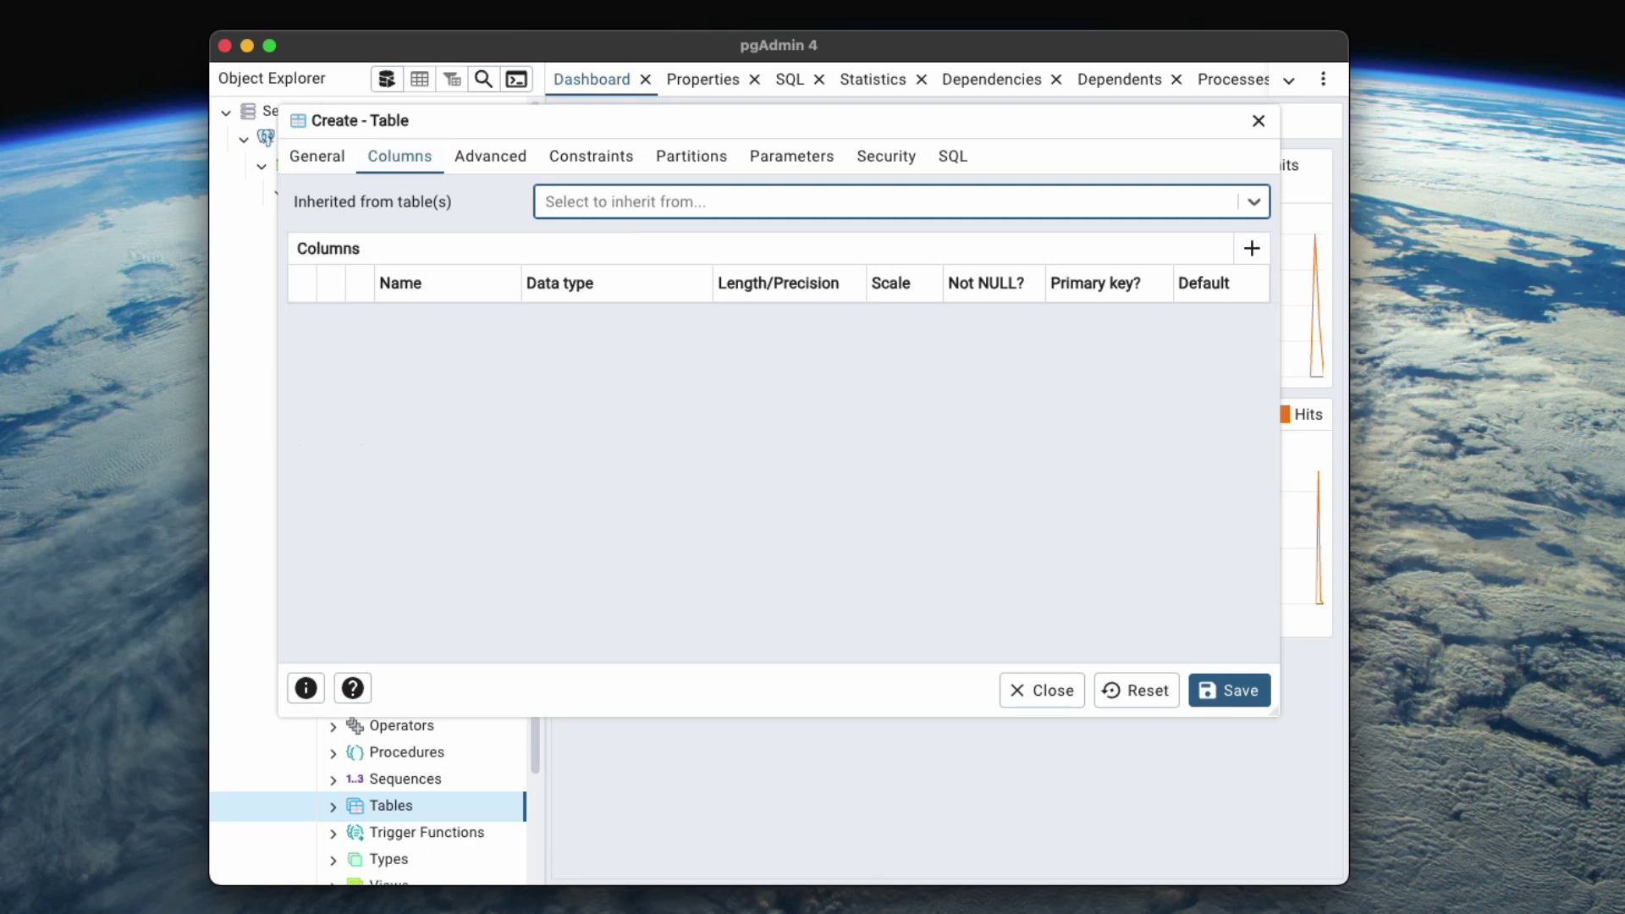
Add an integer column id and mark it as the primary key.
click(1252, 248)
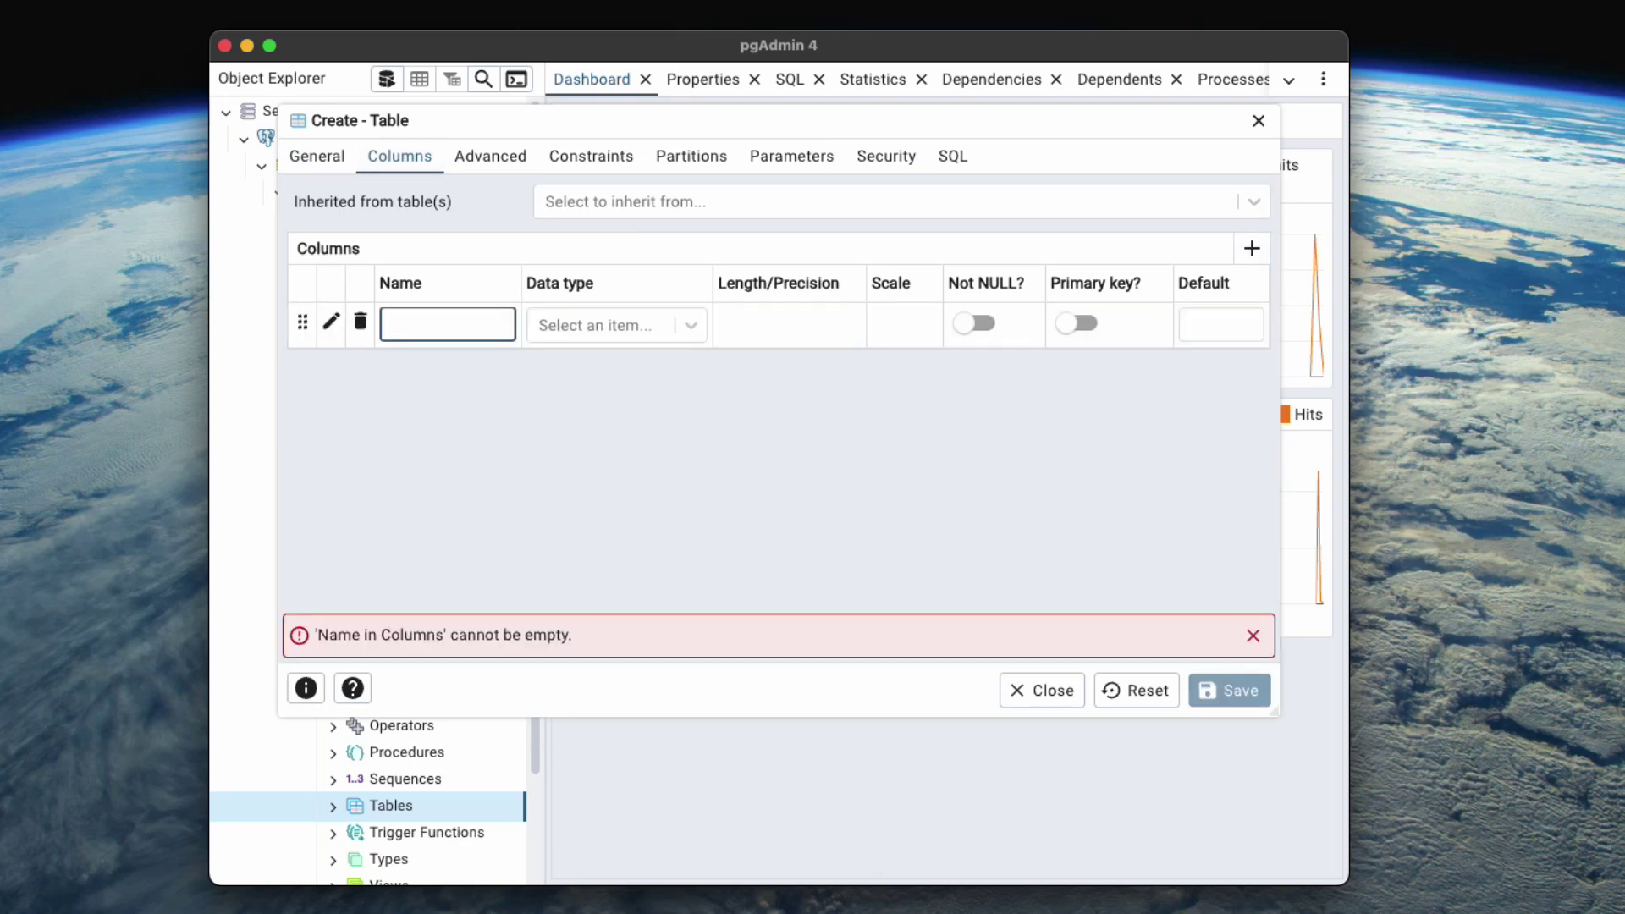
text(id)
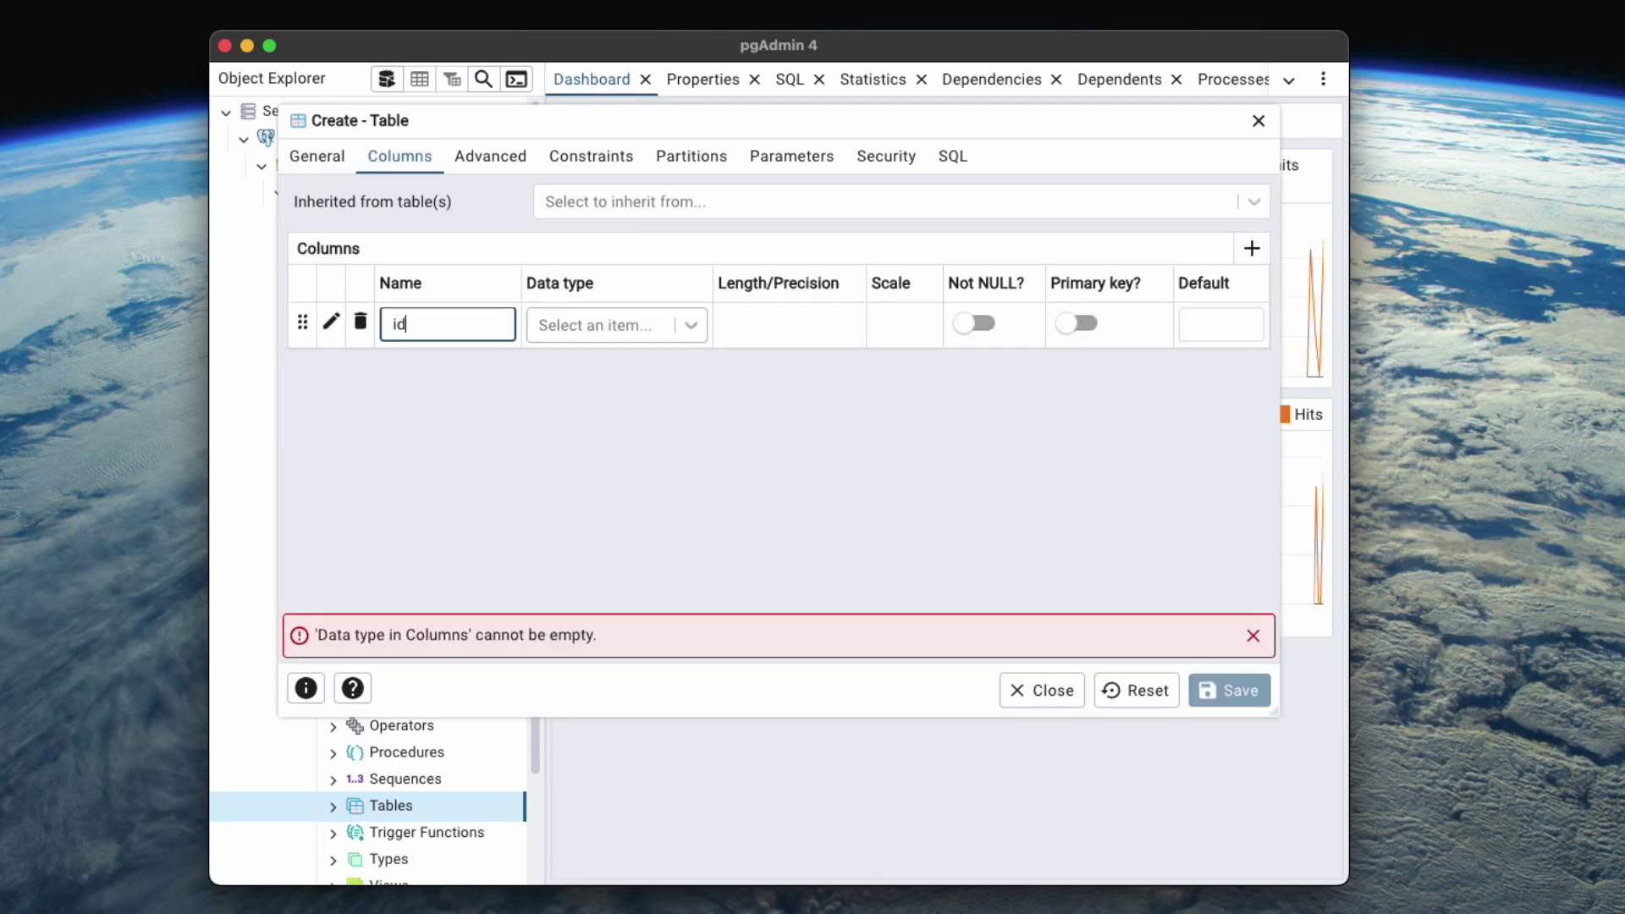
click(607, 325)
text(integer)
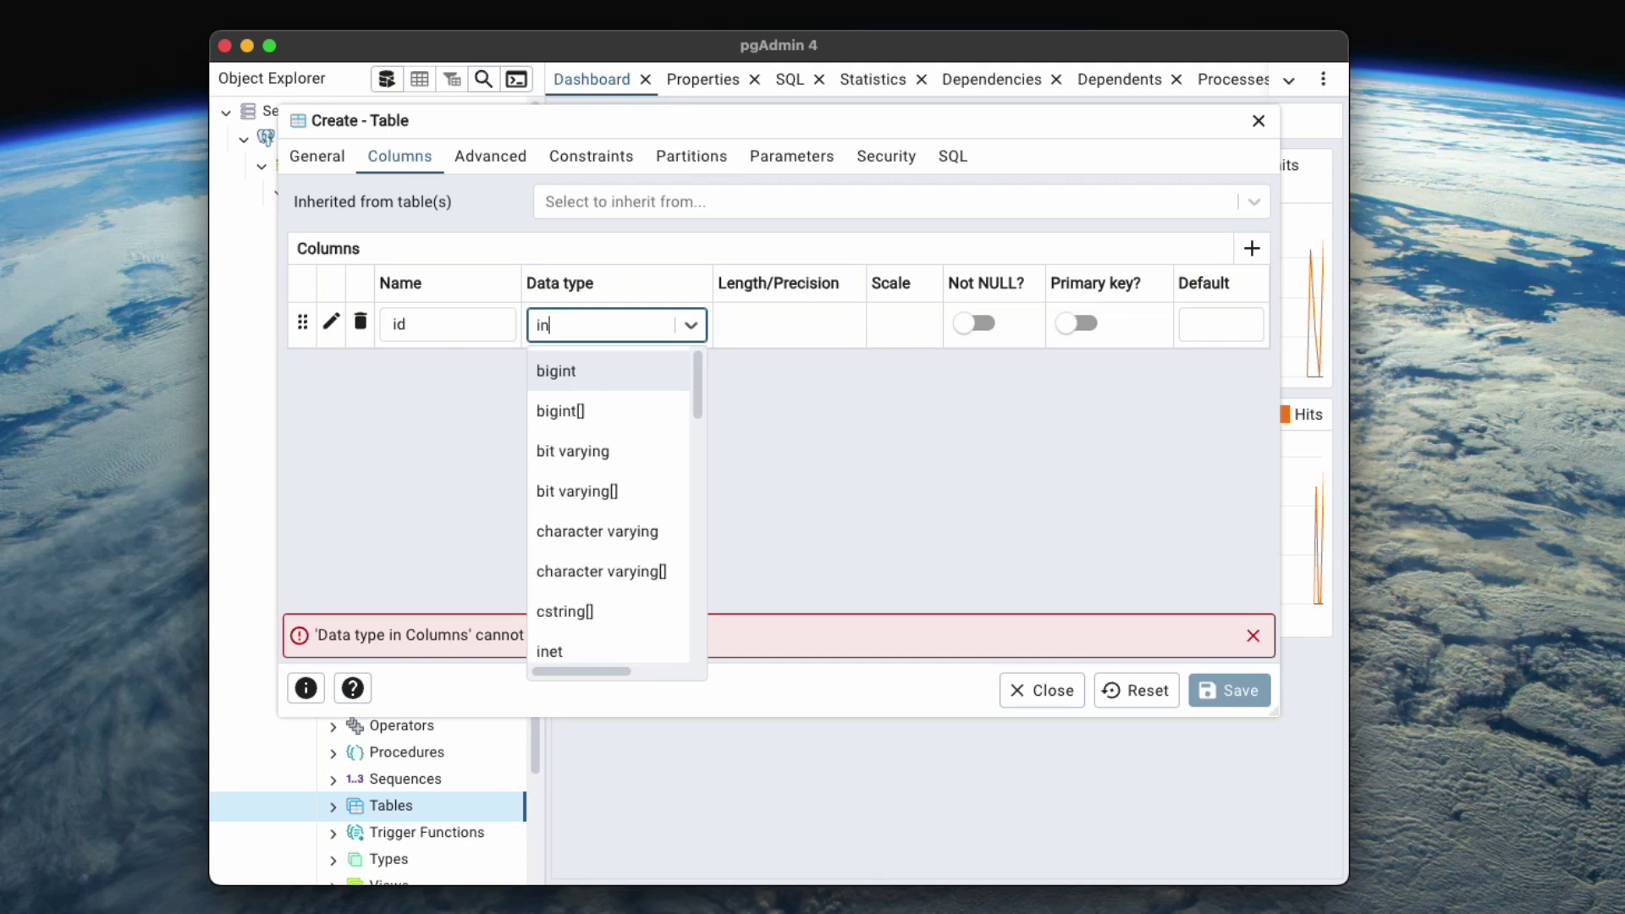
key(Return)
click(1081, 323)
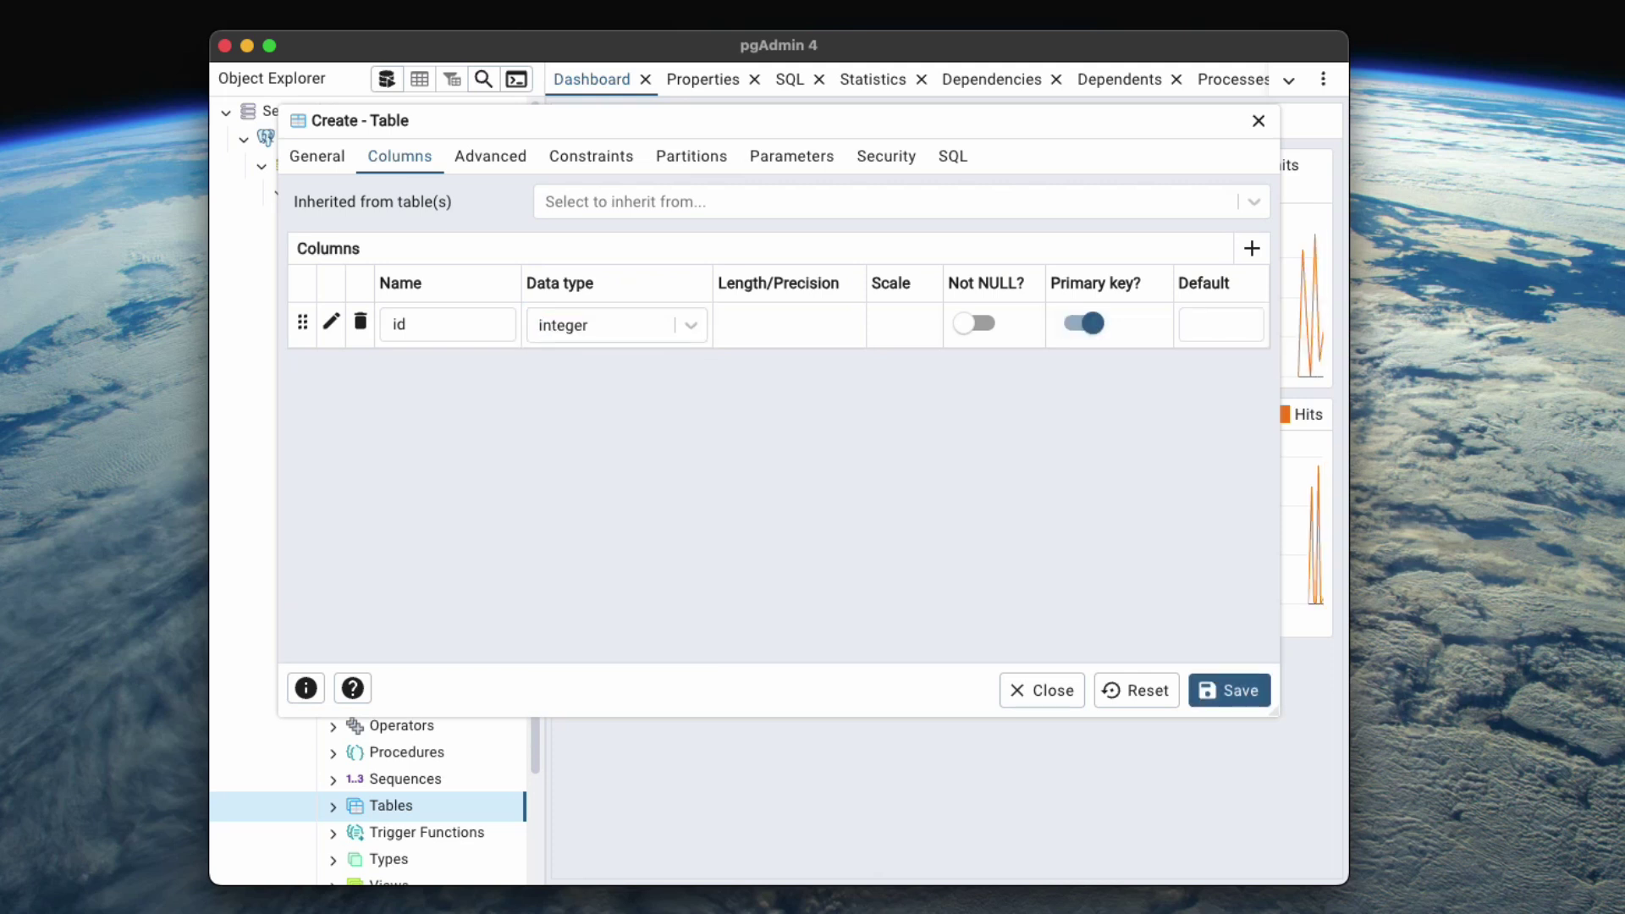
Add a text column descripcion and save the libros table.
click(1252, 248)
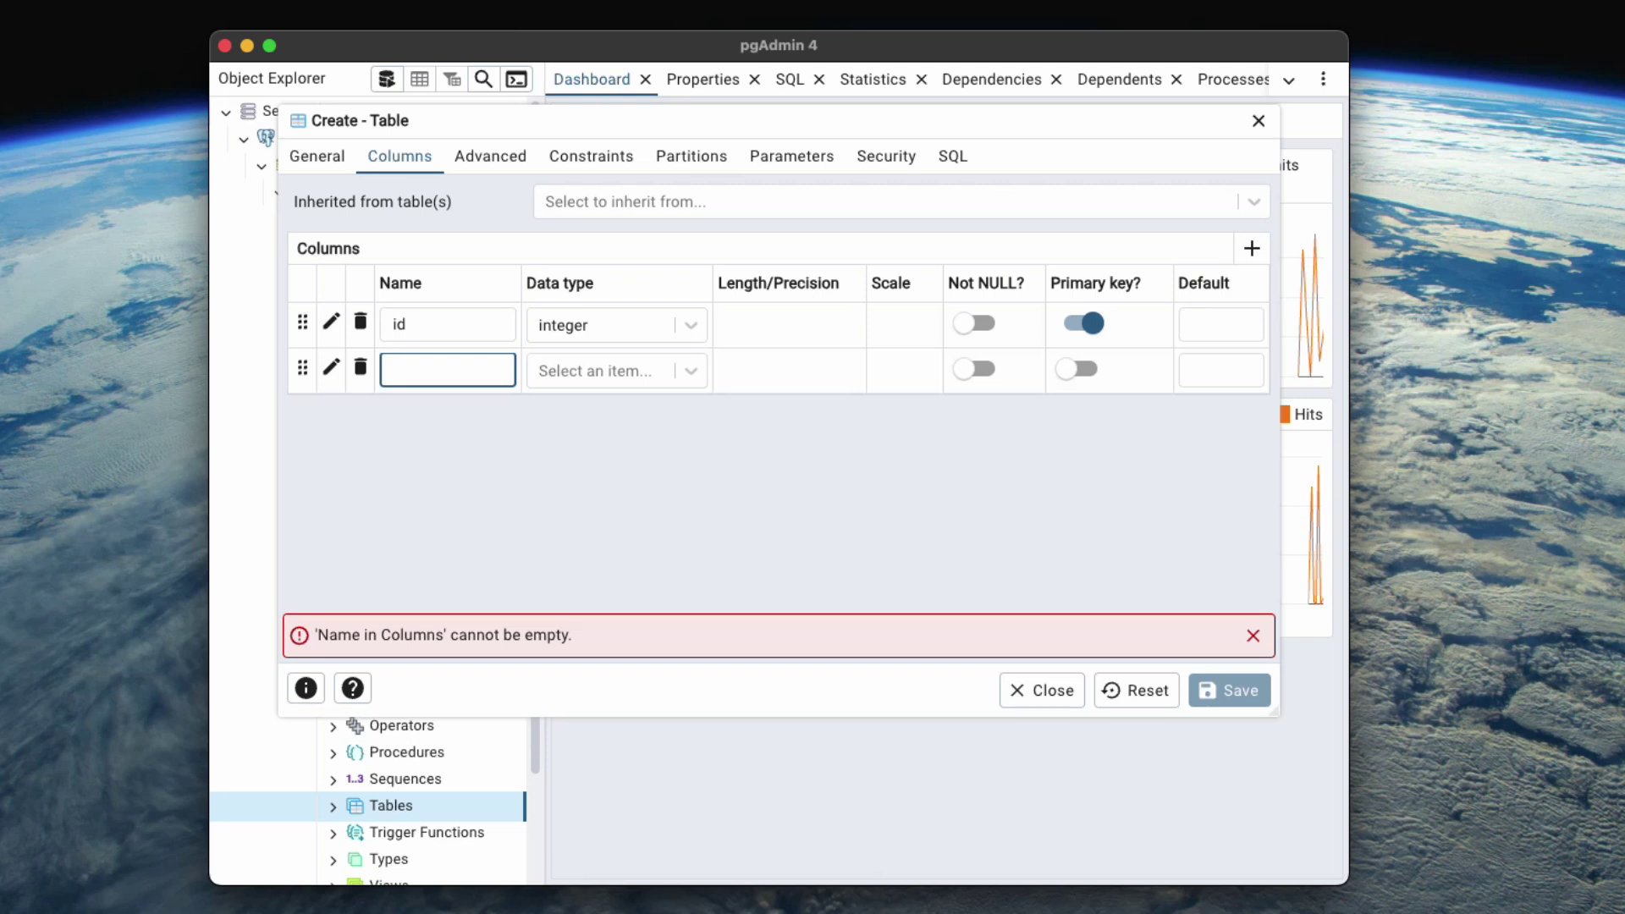
text(descripcion)
key(Tab)
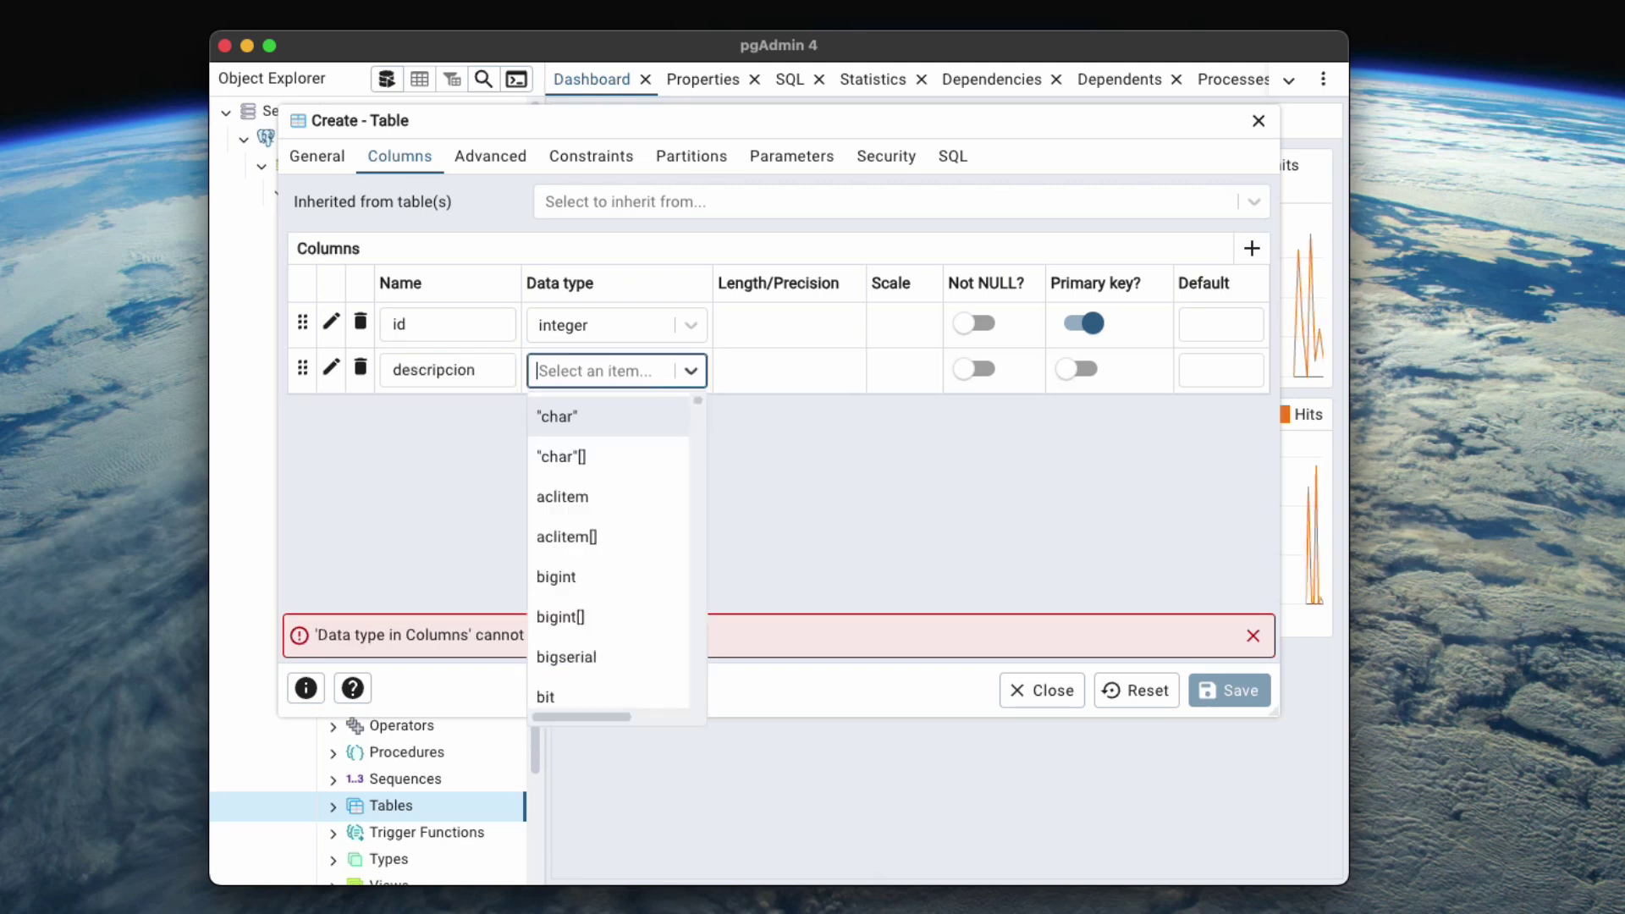
text(text)
key(Down)
key(Return)
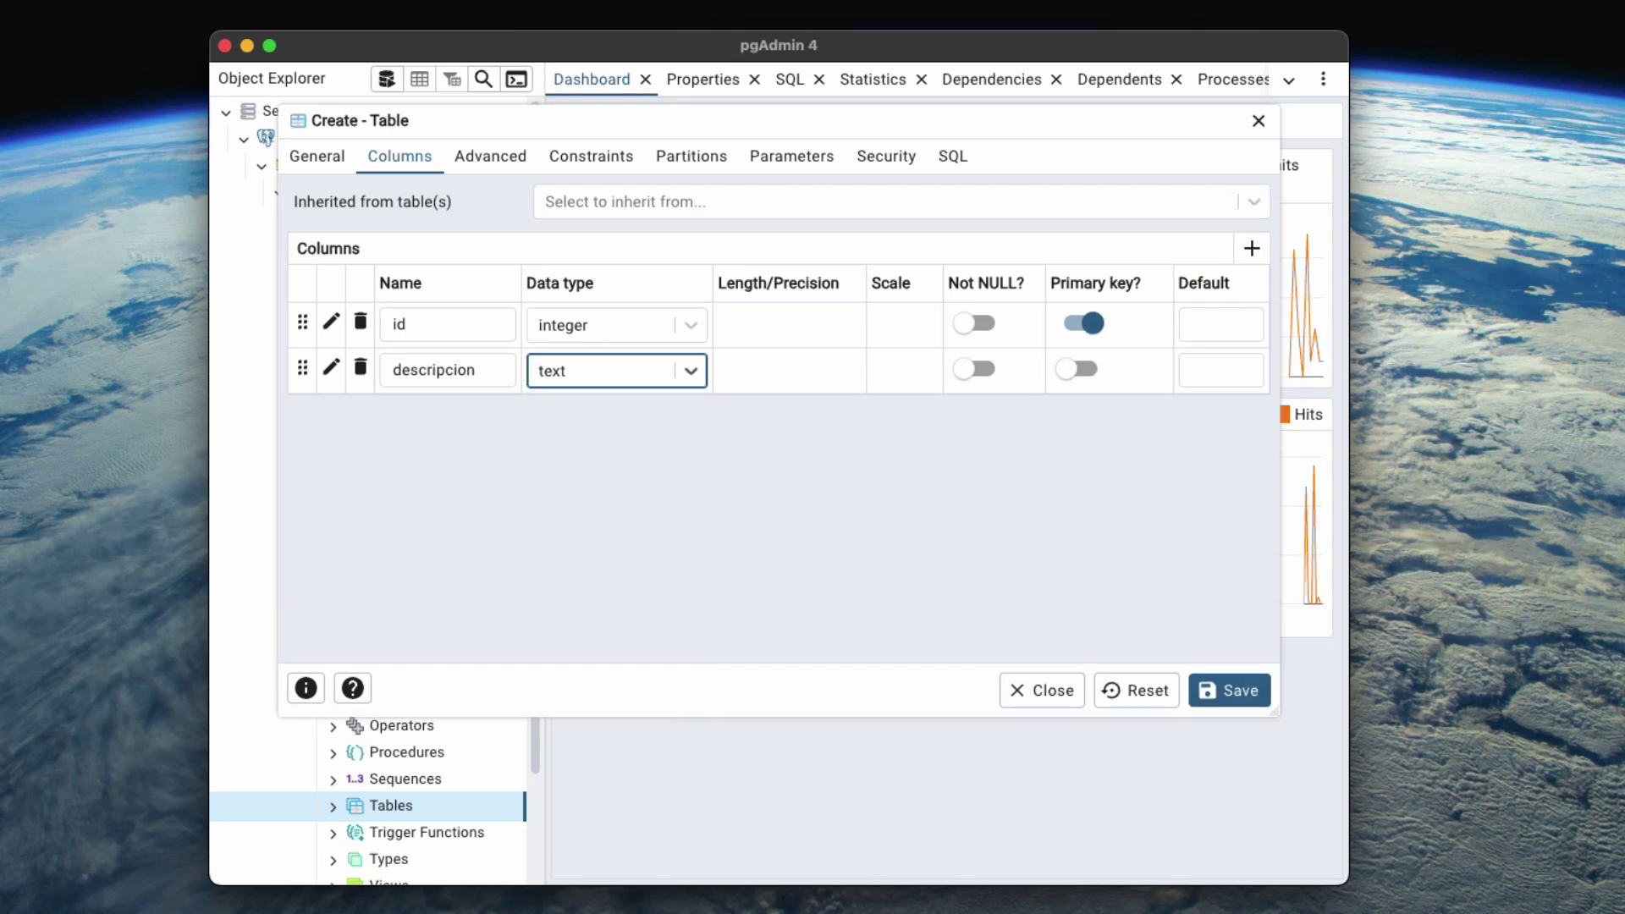
click(1229, 690)
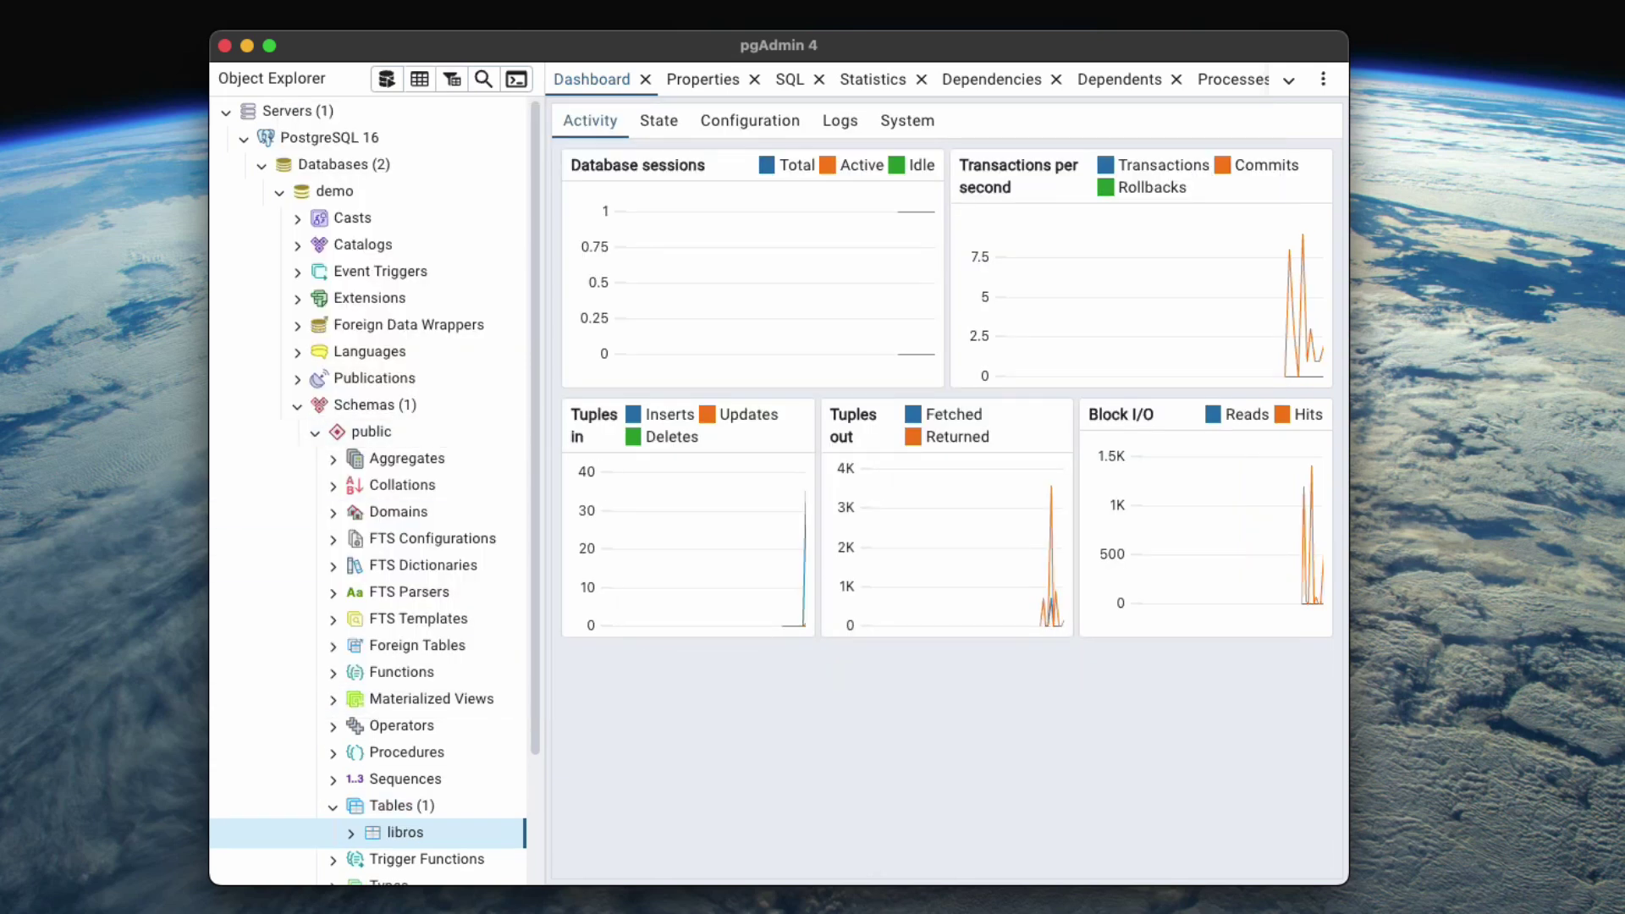
Expand libros and its Columns (2) to confirm id and descripcion, then collapse Columns.
right_click(356, 832)
click(350, 832)
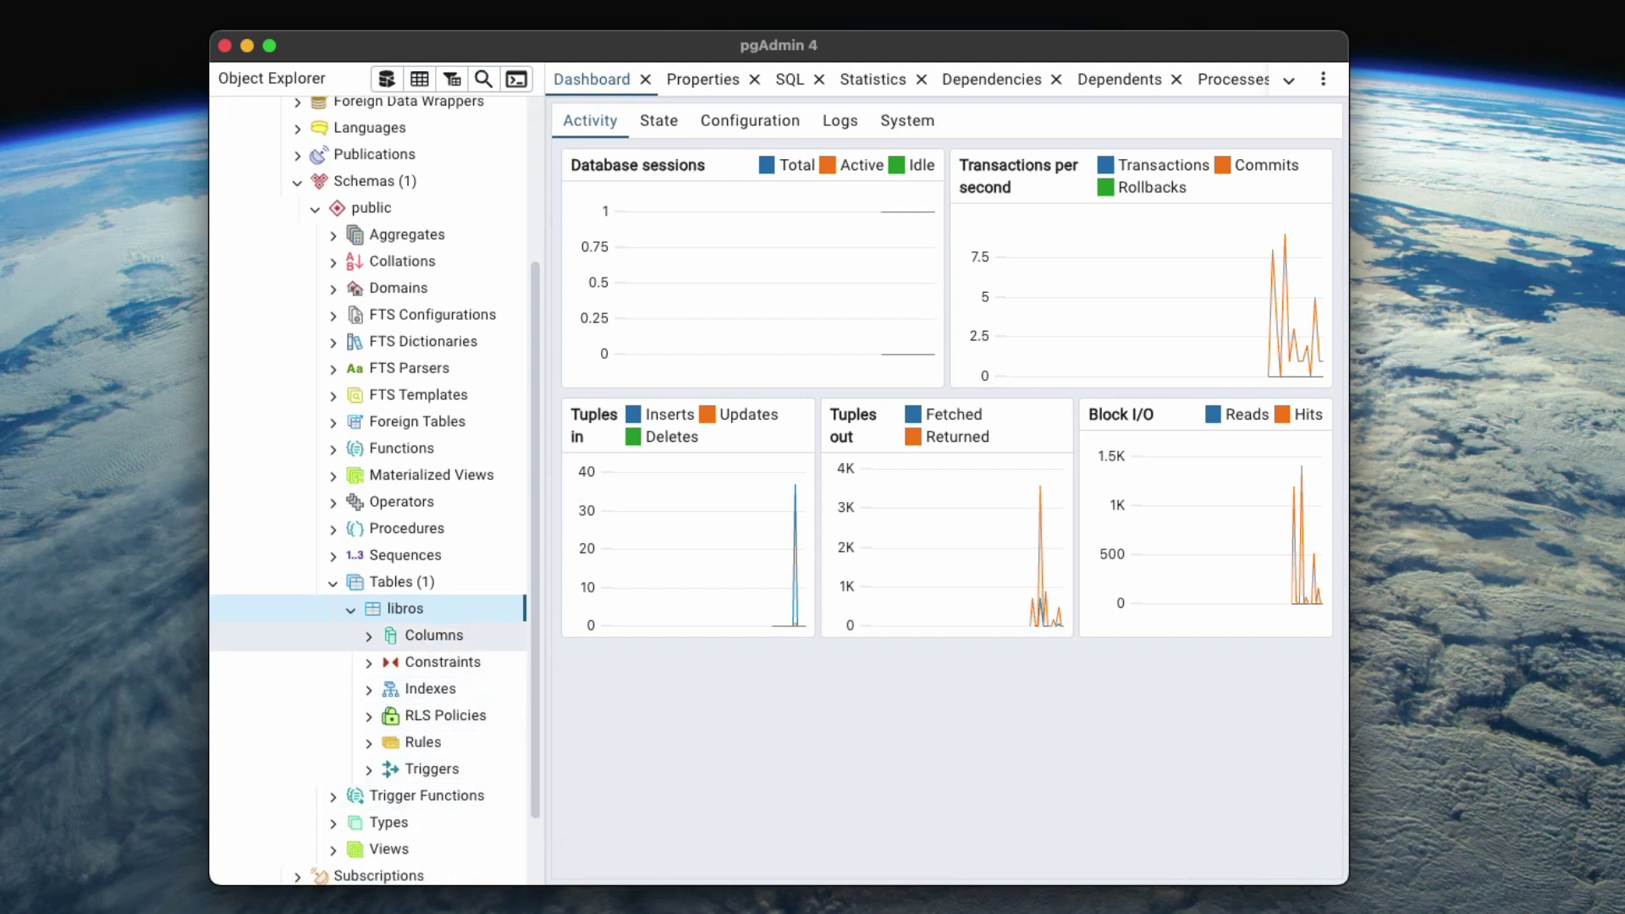
click(368, 689)
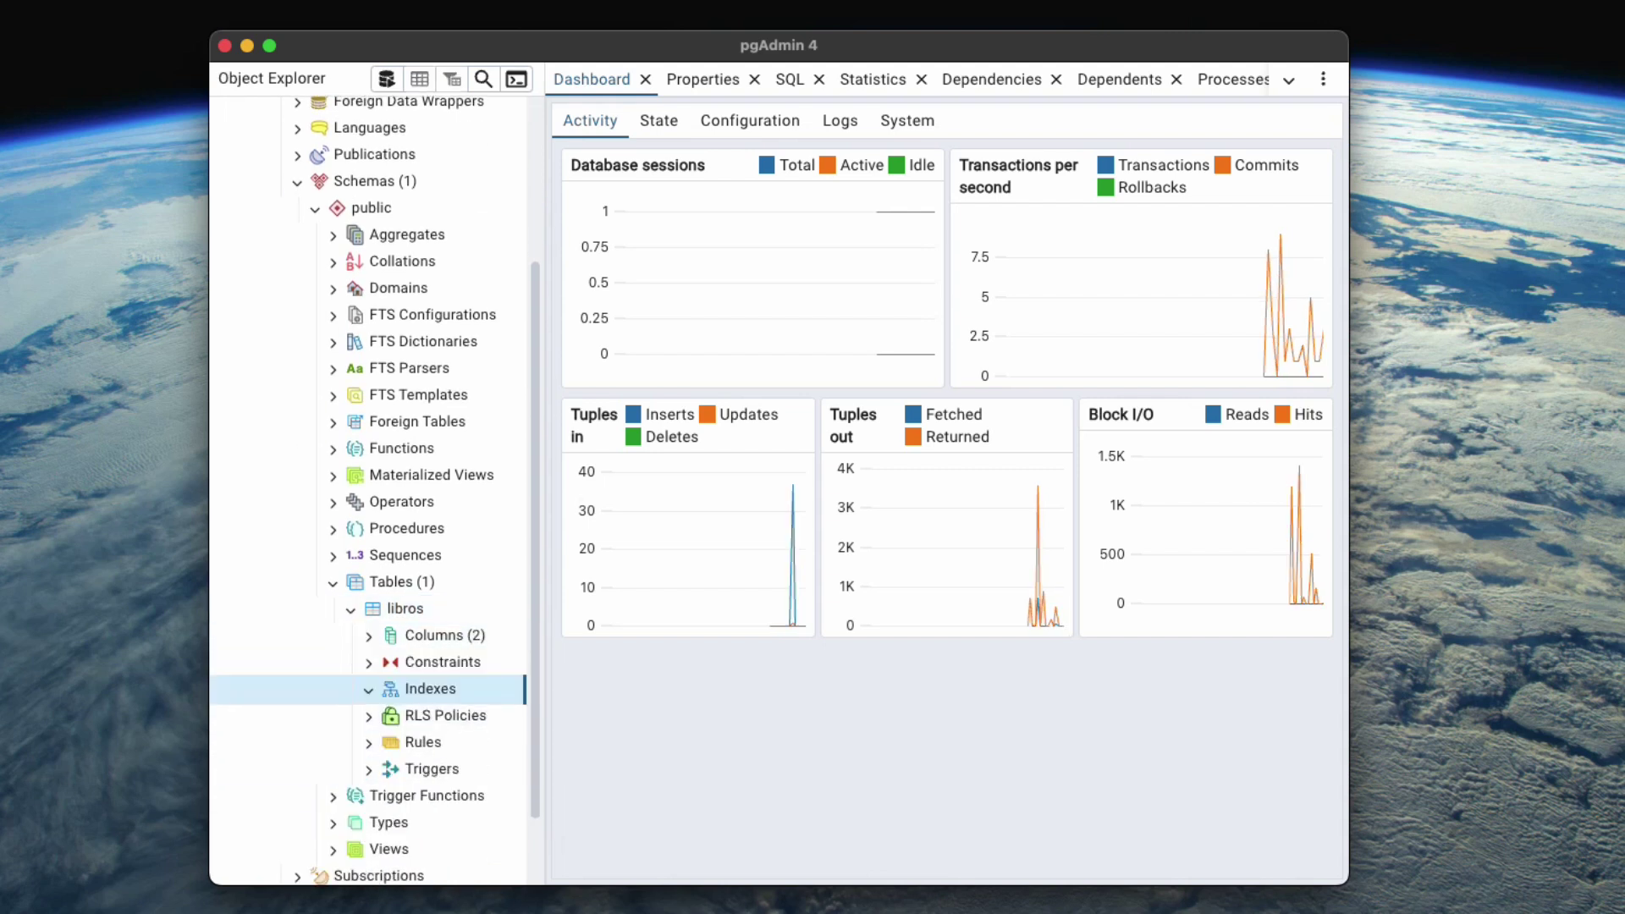
click(368, 635)
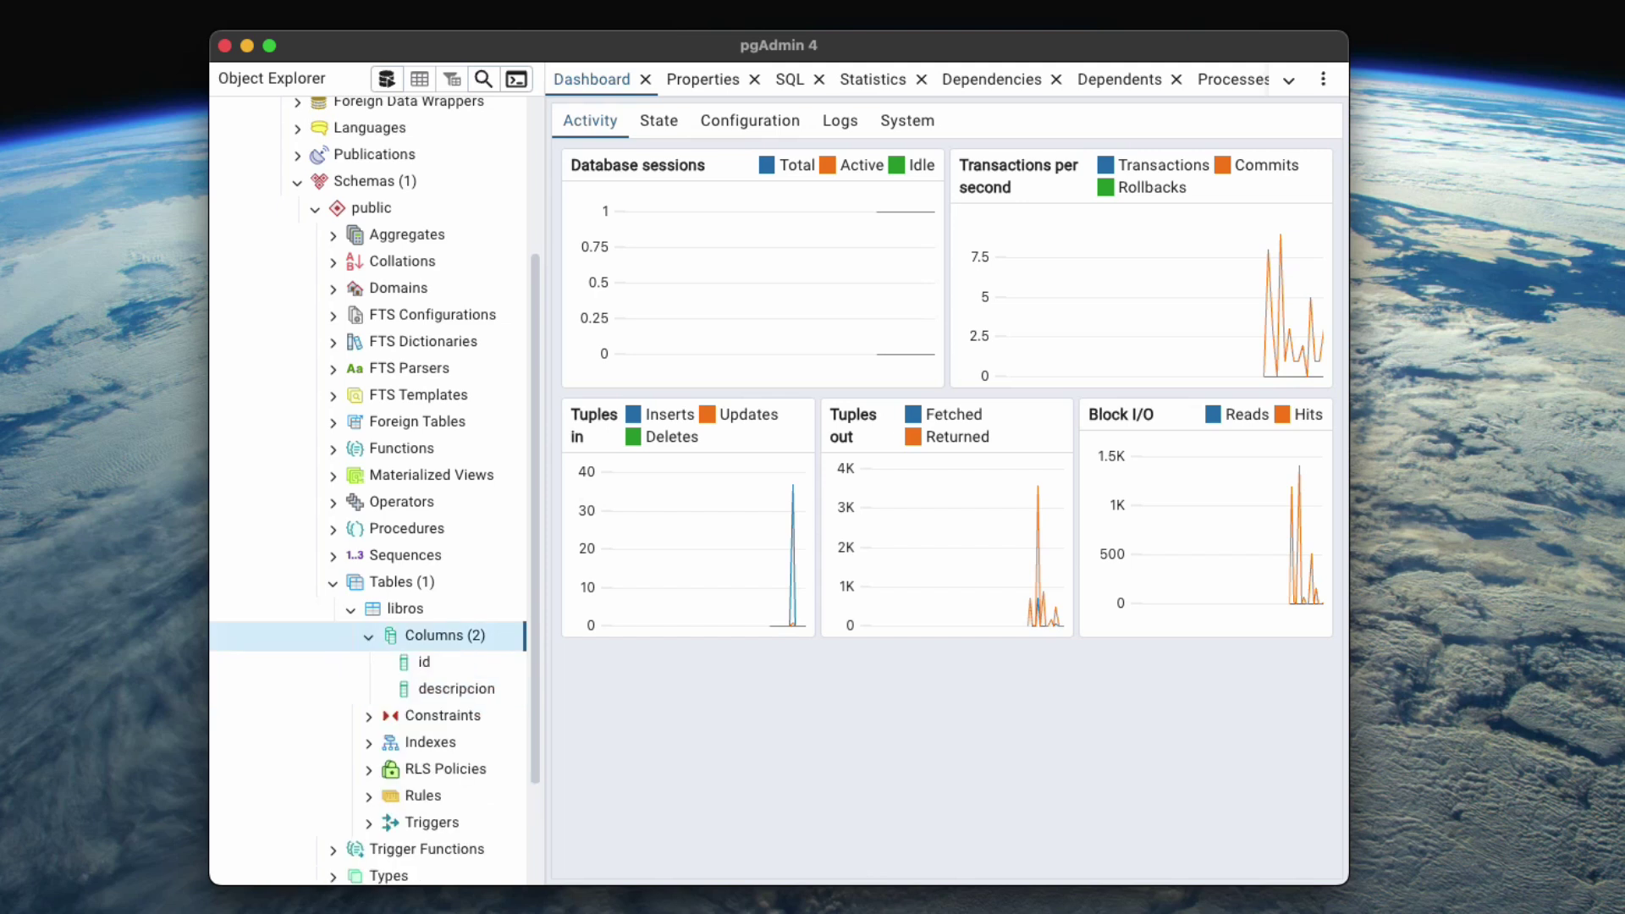
click(368, 635)
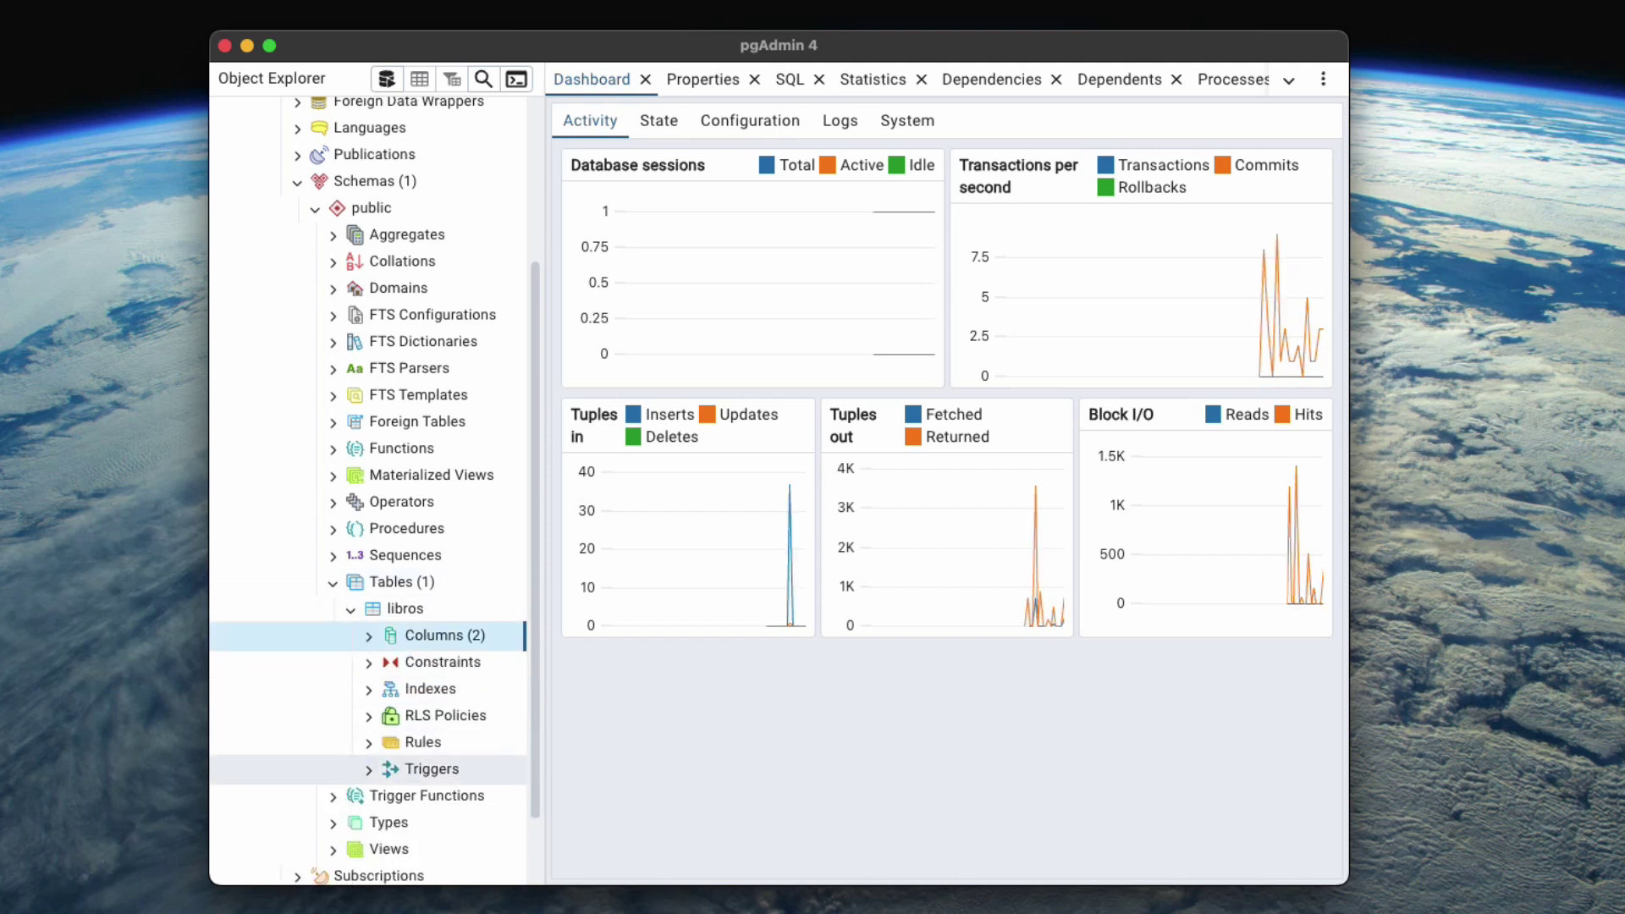